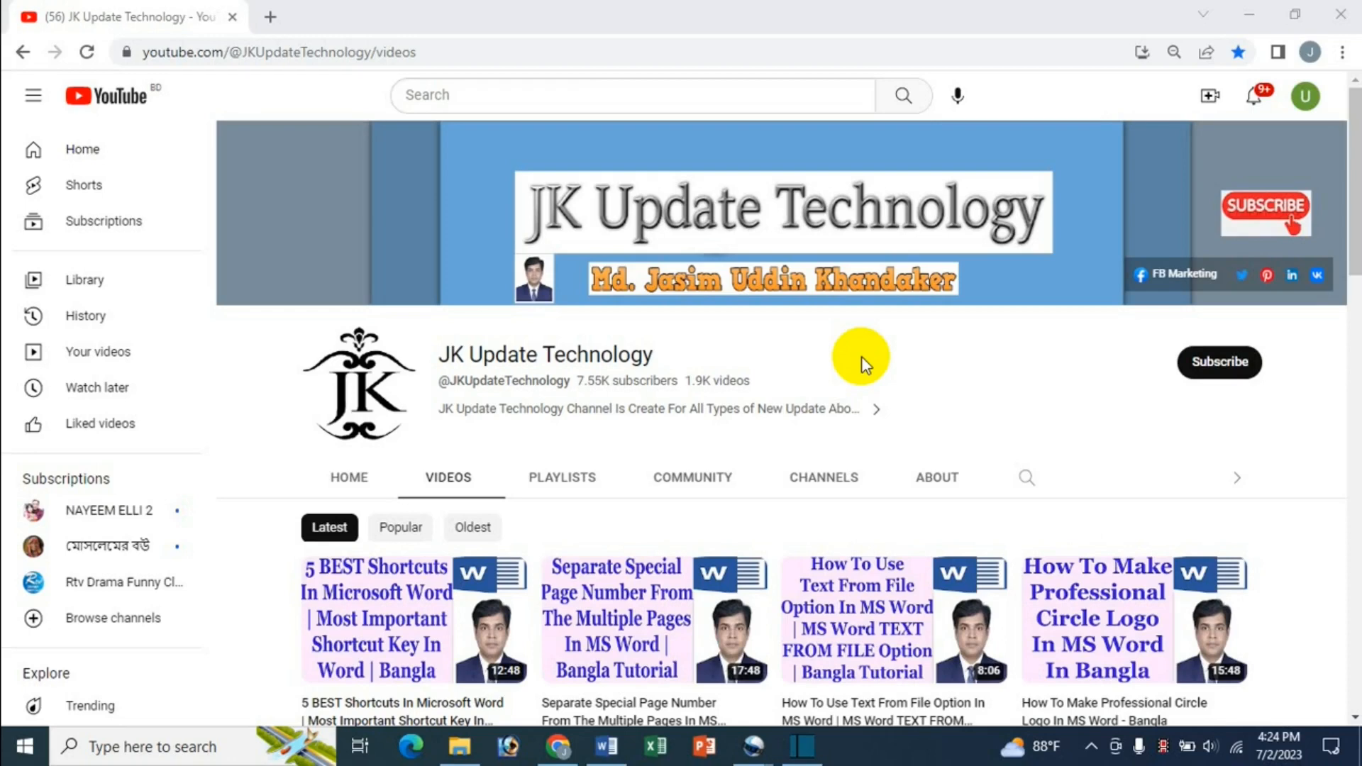
Step: Switch to Word, embed a new Microsoft Excel Worksheet object in the blank document, and dismiss the activation notice
click(607, 745)
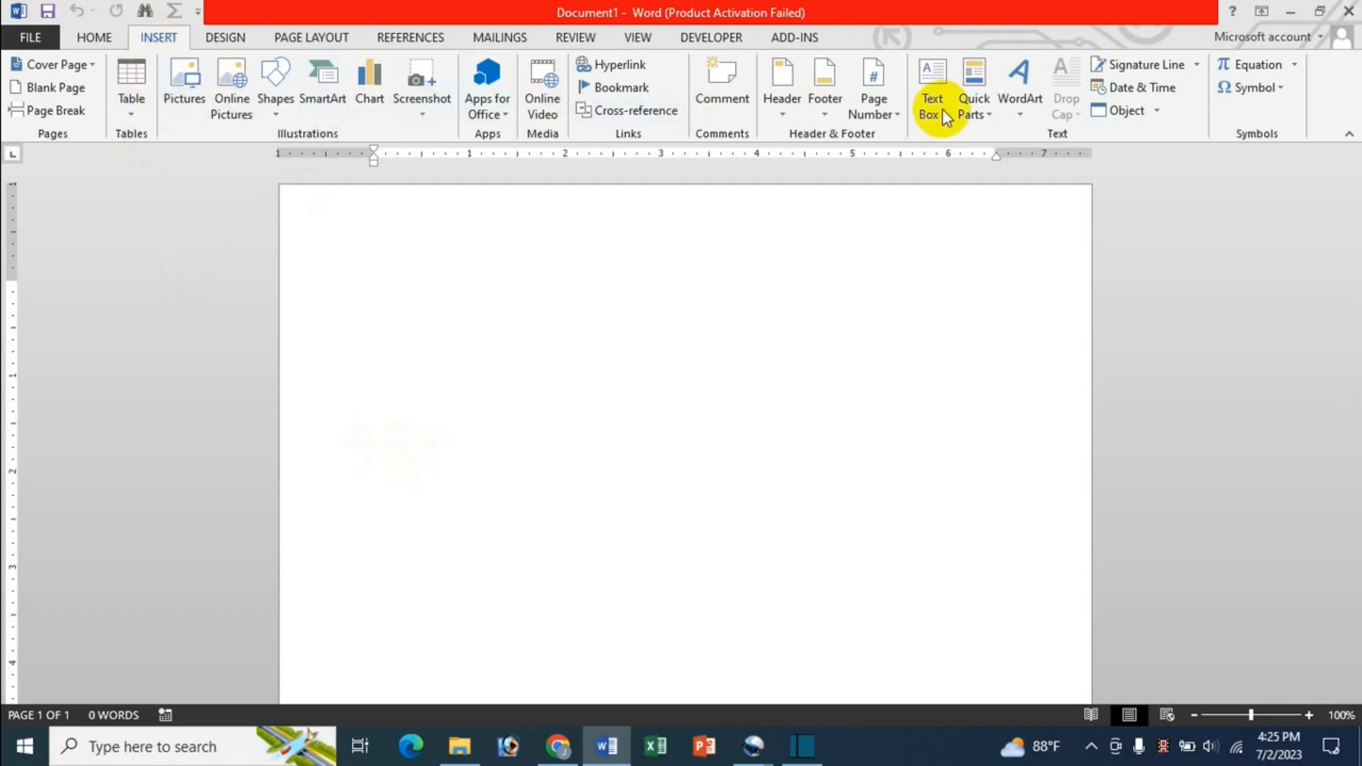
click(1153, 114)
click(1148, 138)
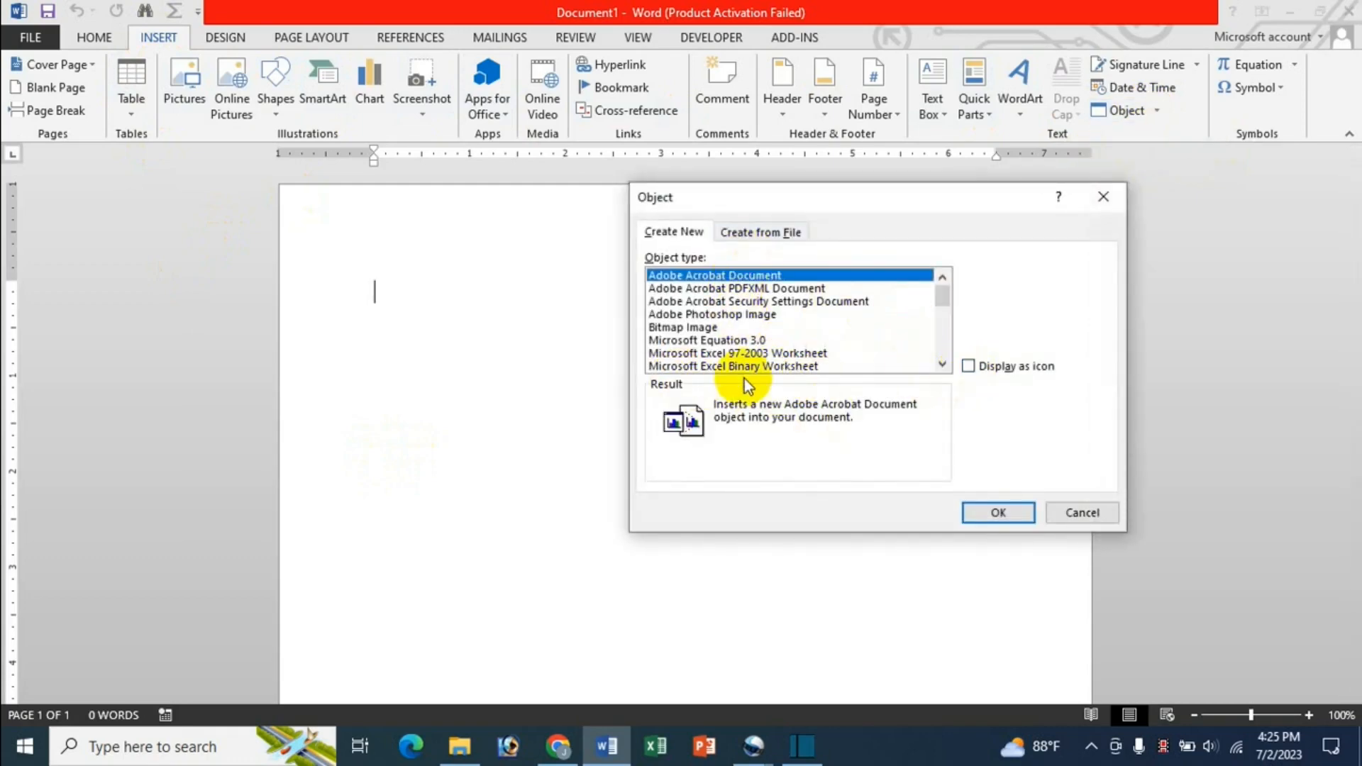
click(943, 366)
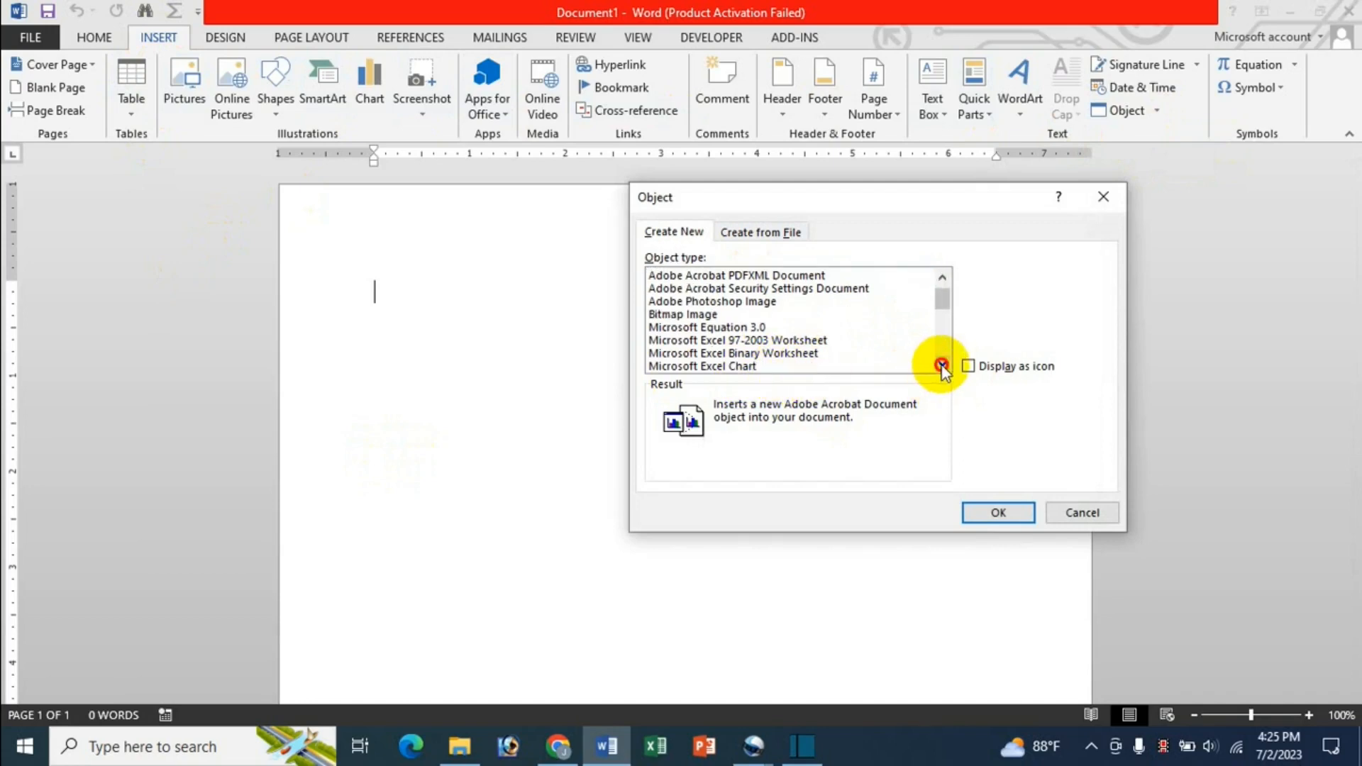
click(943, 365)
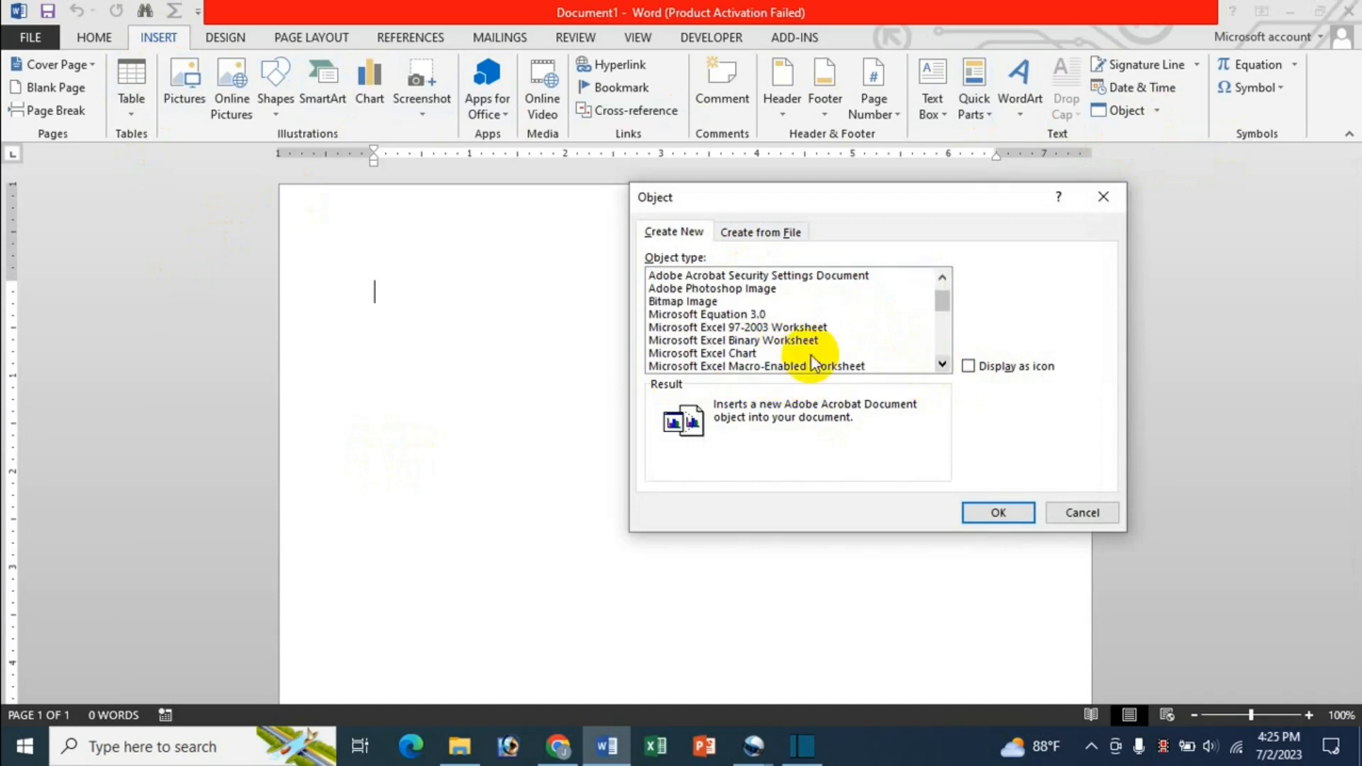
click(946, 368)
click(947, 368)
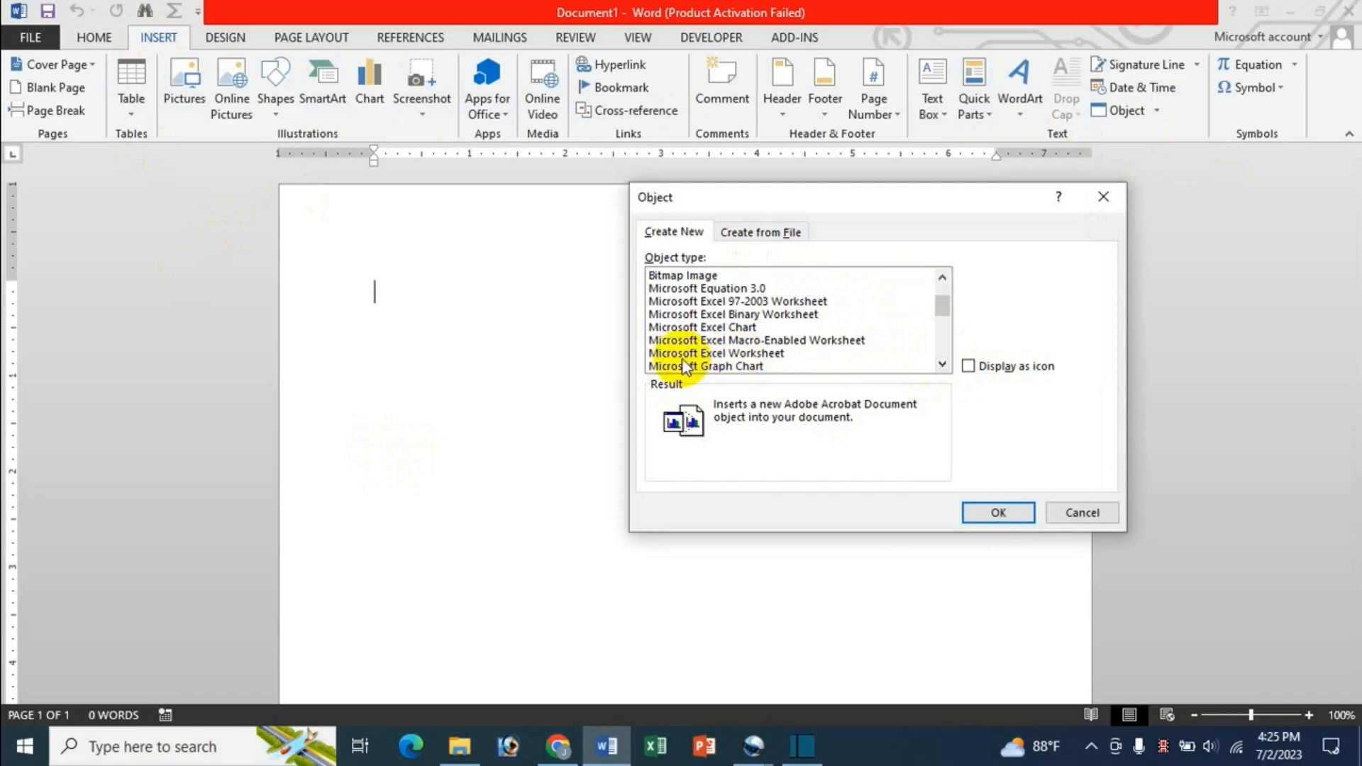
click(750, 353)
click(993, 512)
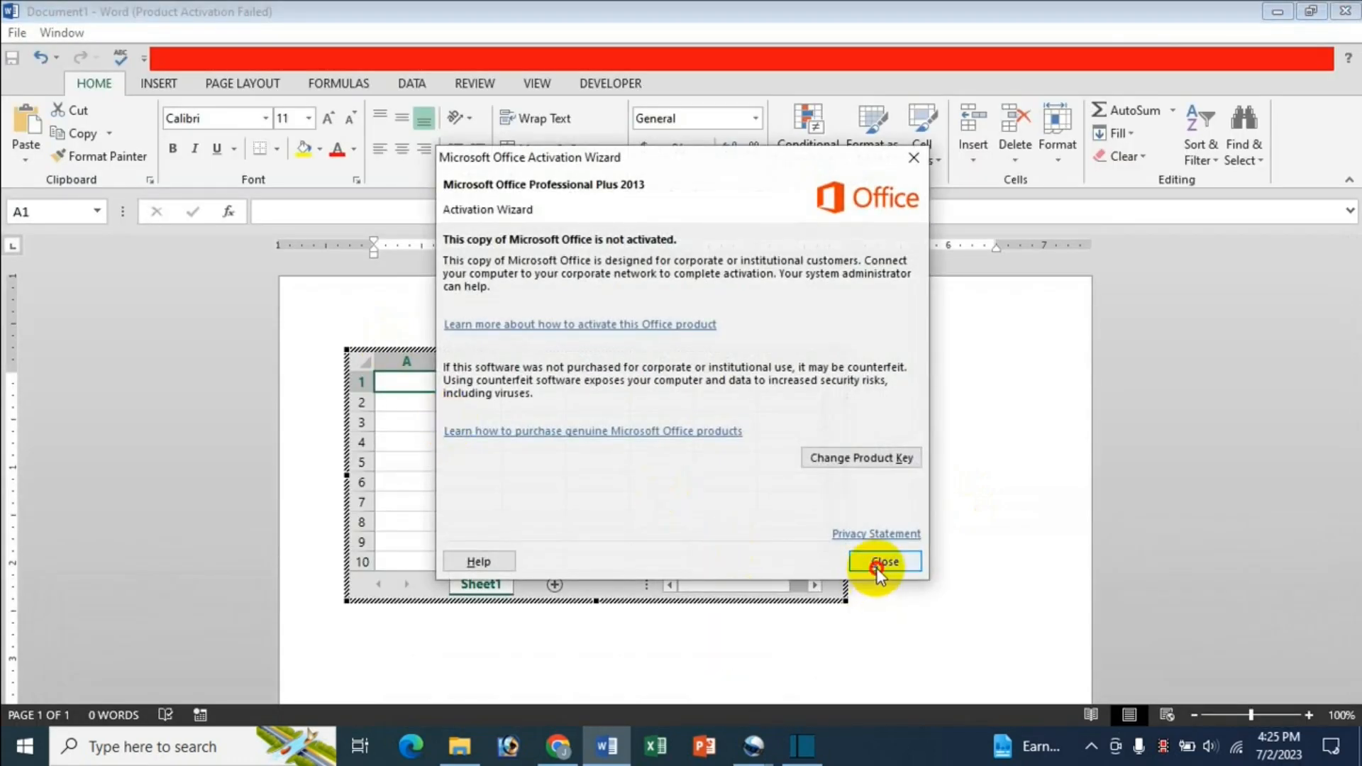
click(885, 561)
click(517, 447)
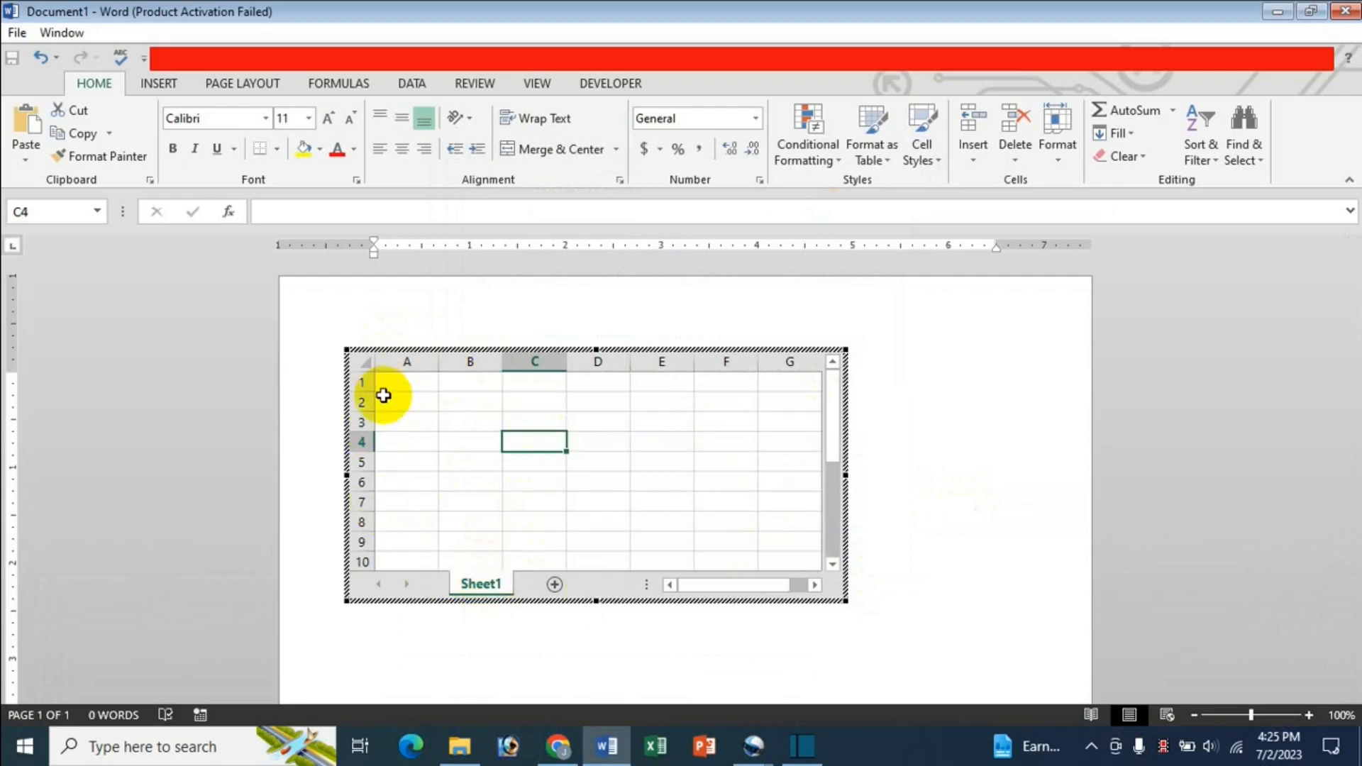
click(447, 438)
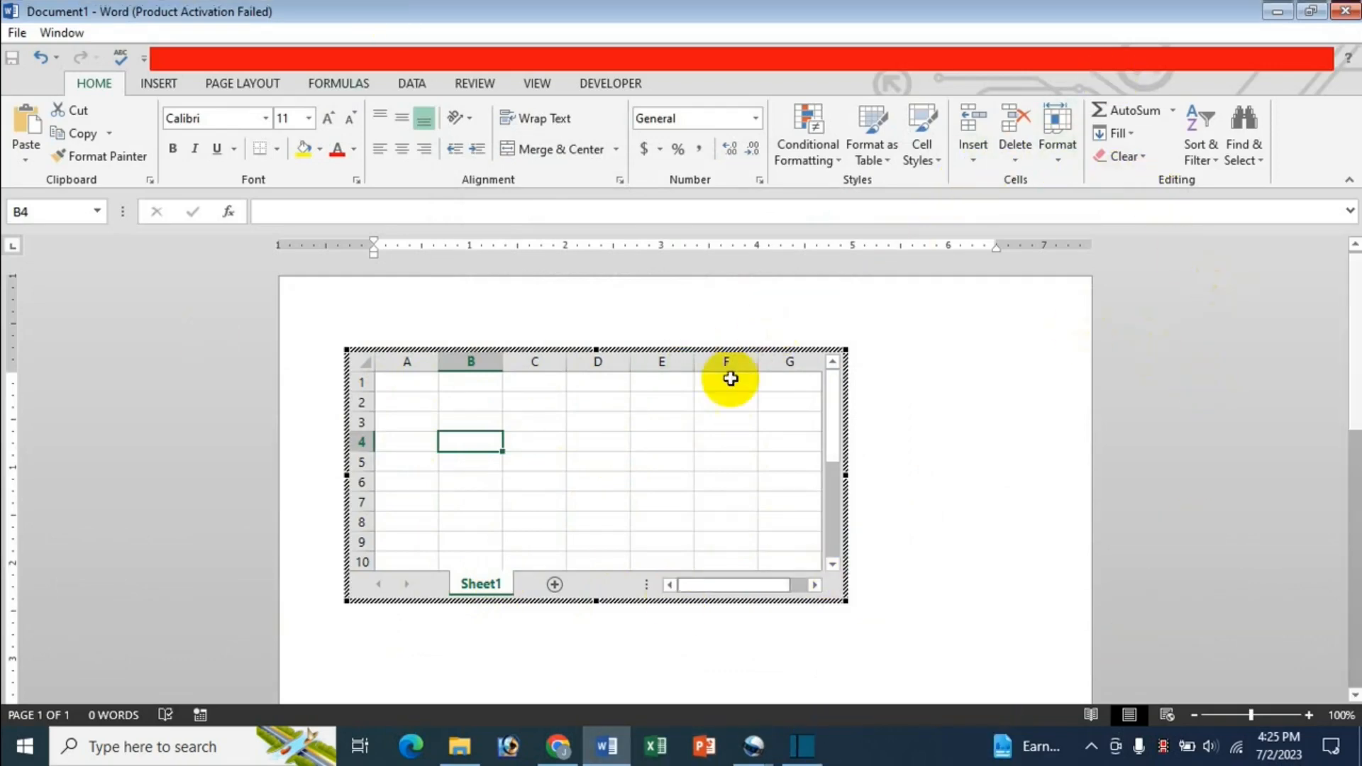
click(573, 442)
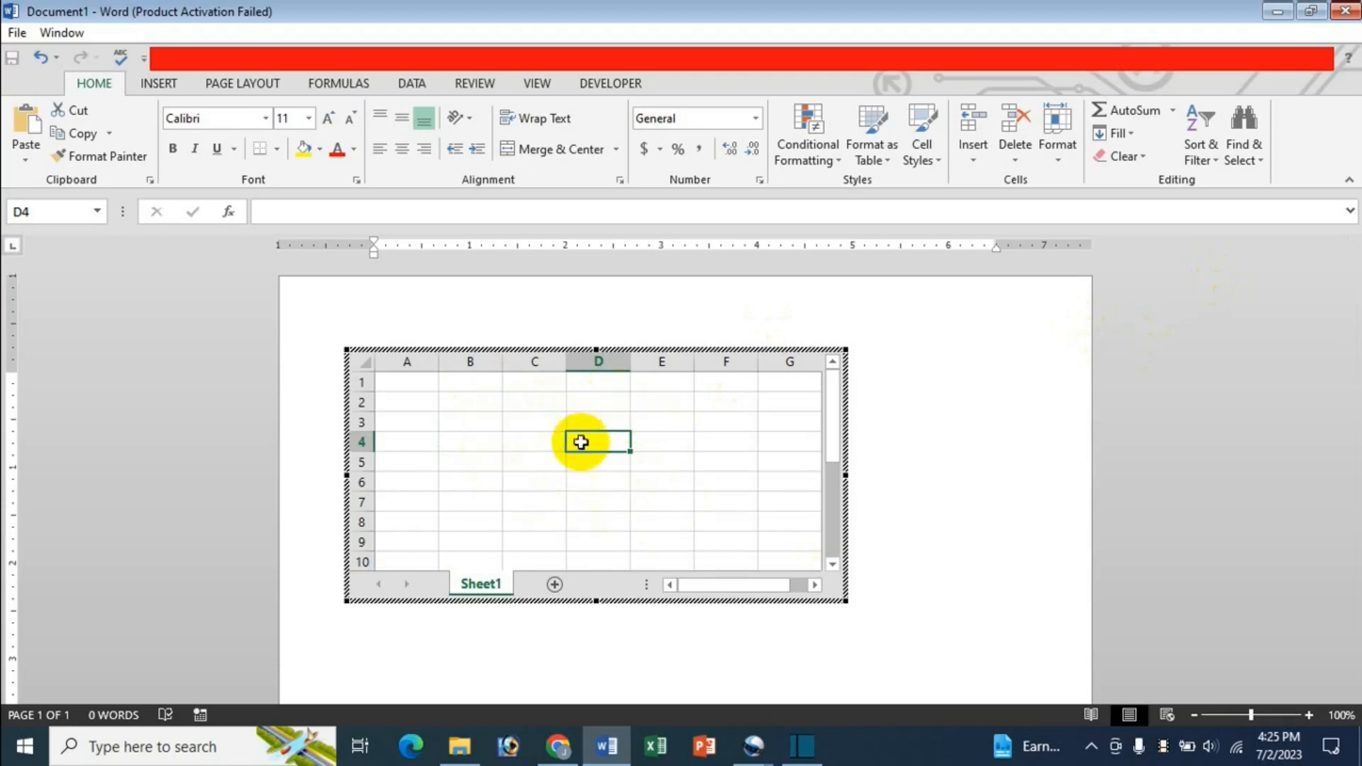
click(537, 455)
click(612, 484)
click(519, 483)
click(487, 427)
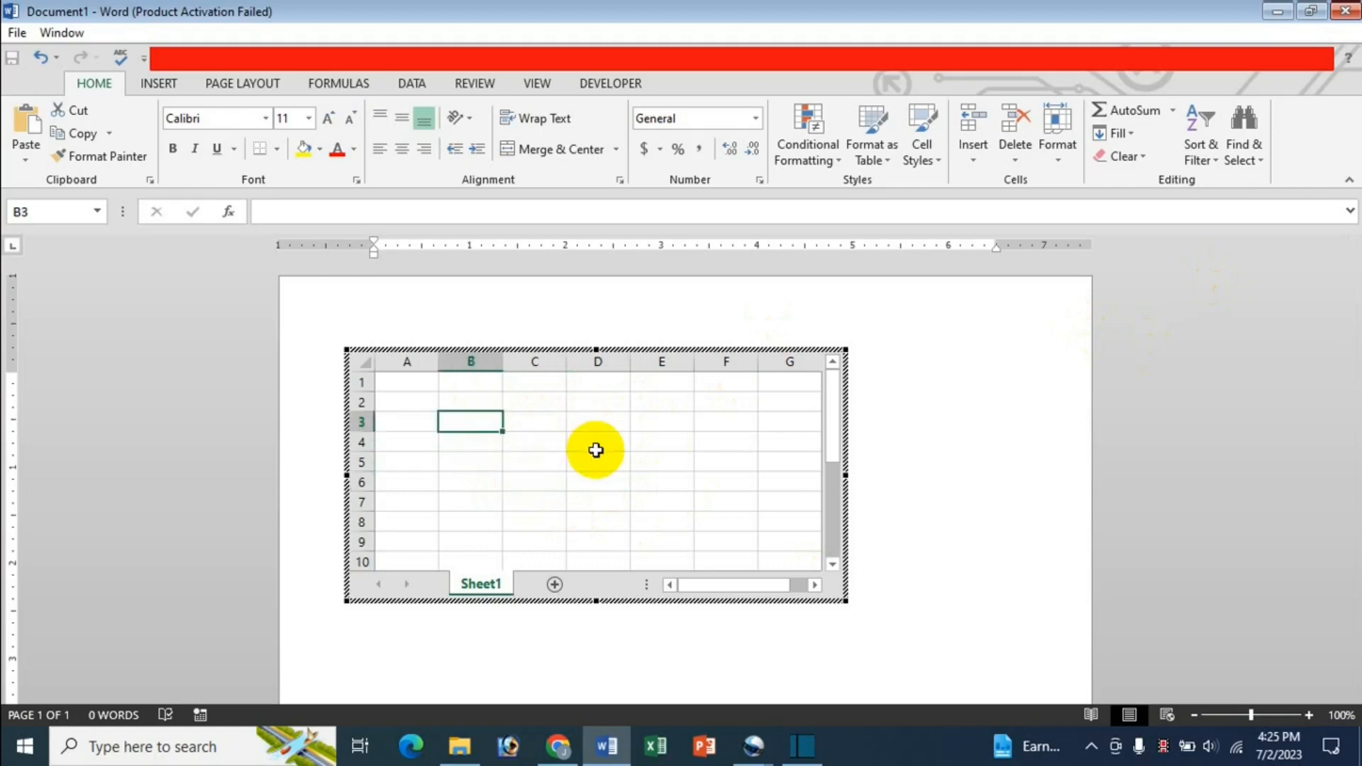
click(537, 461)
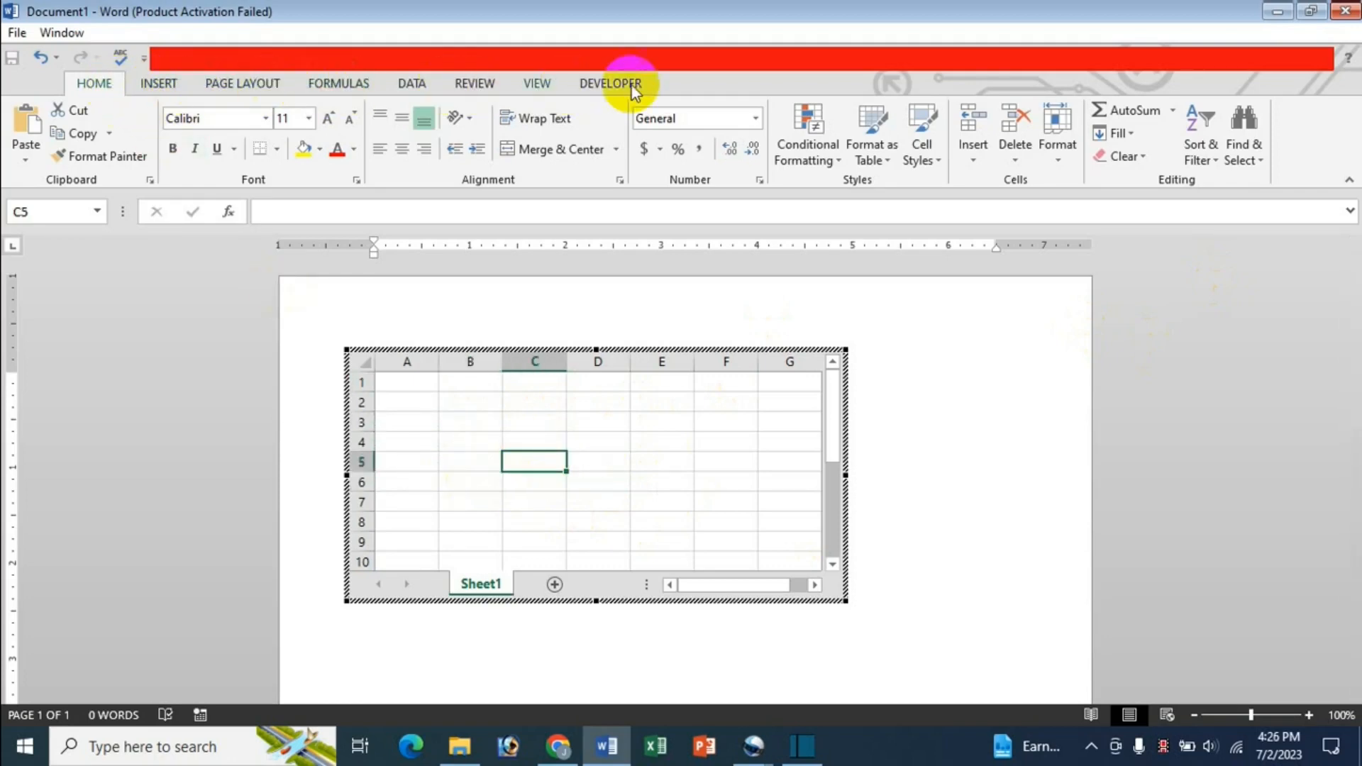
click(160, 83)
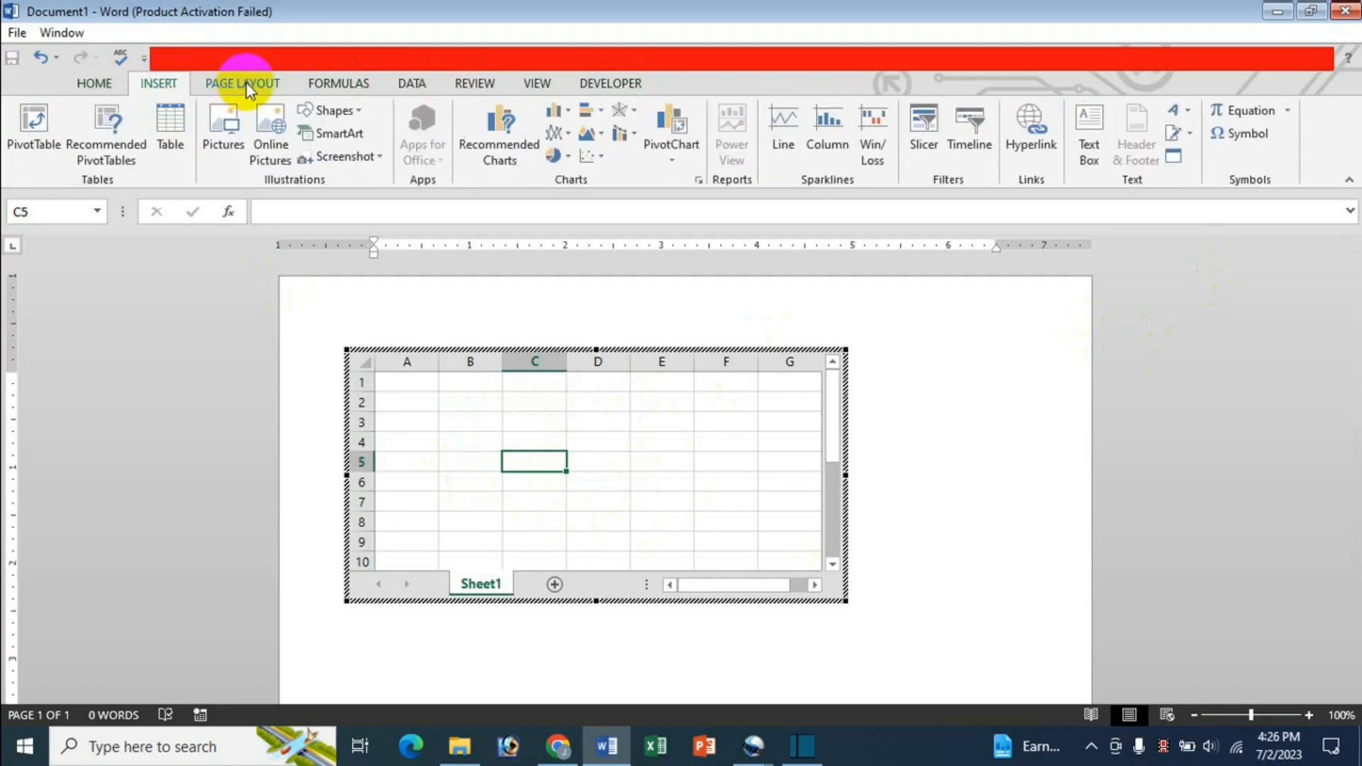
click(247, 86)
click(328, 85)
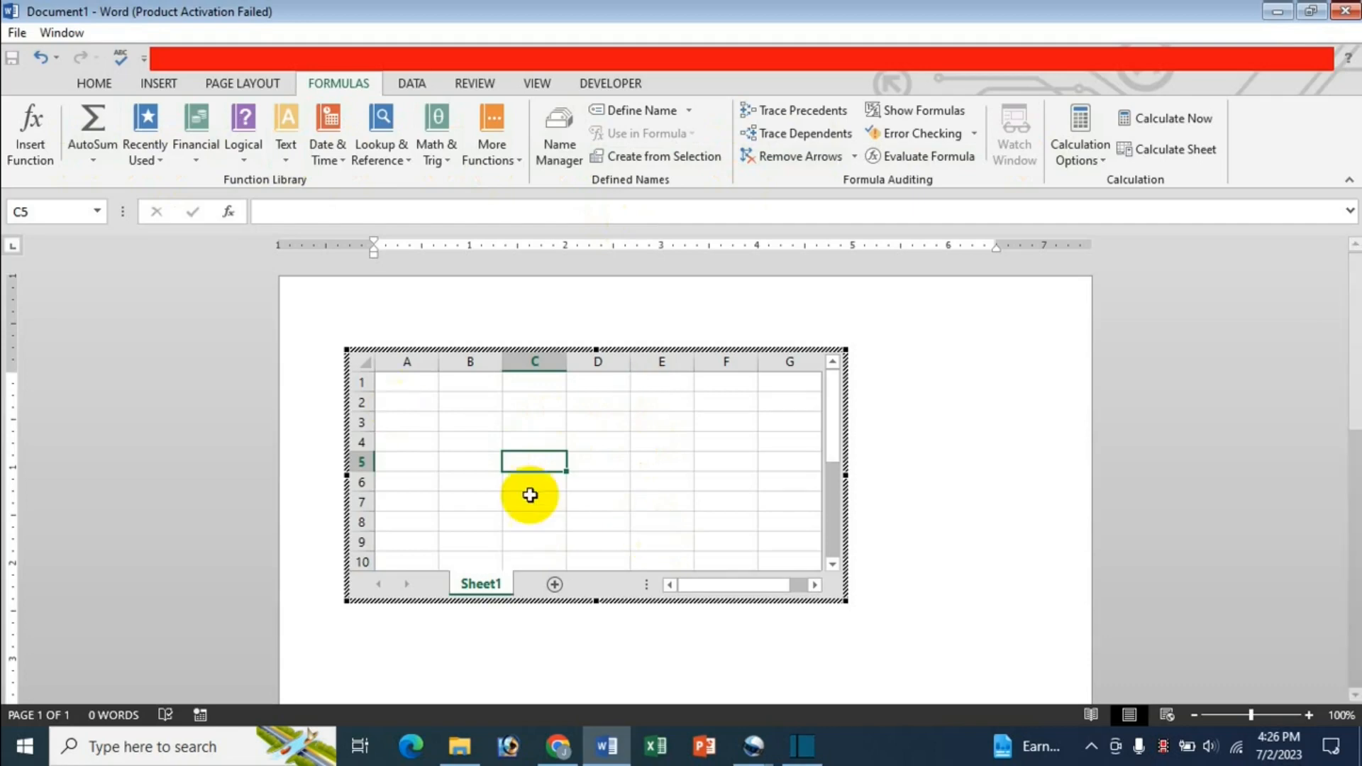
click(409, 84)
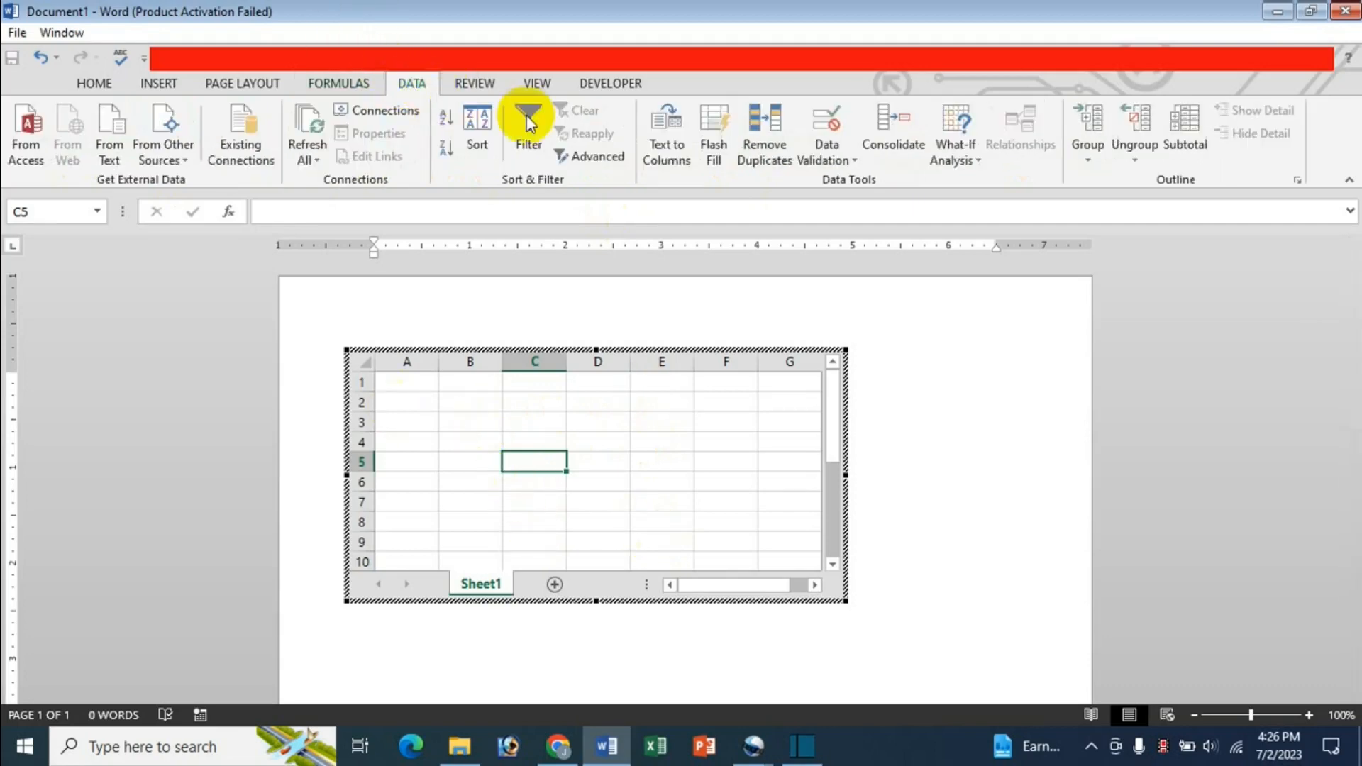
click(94, 84)
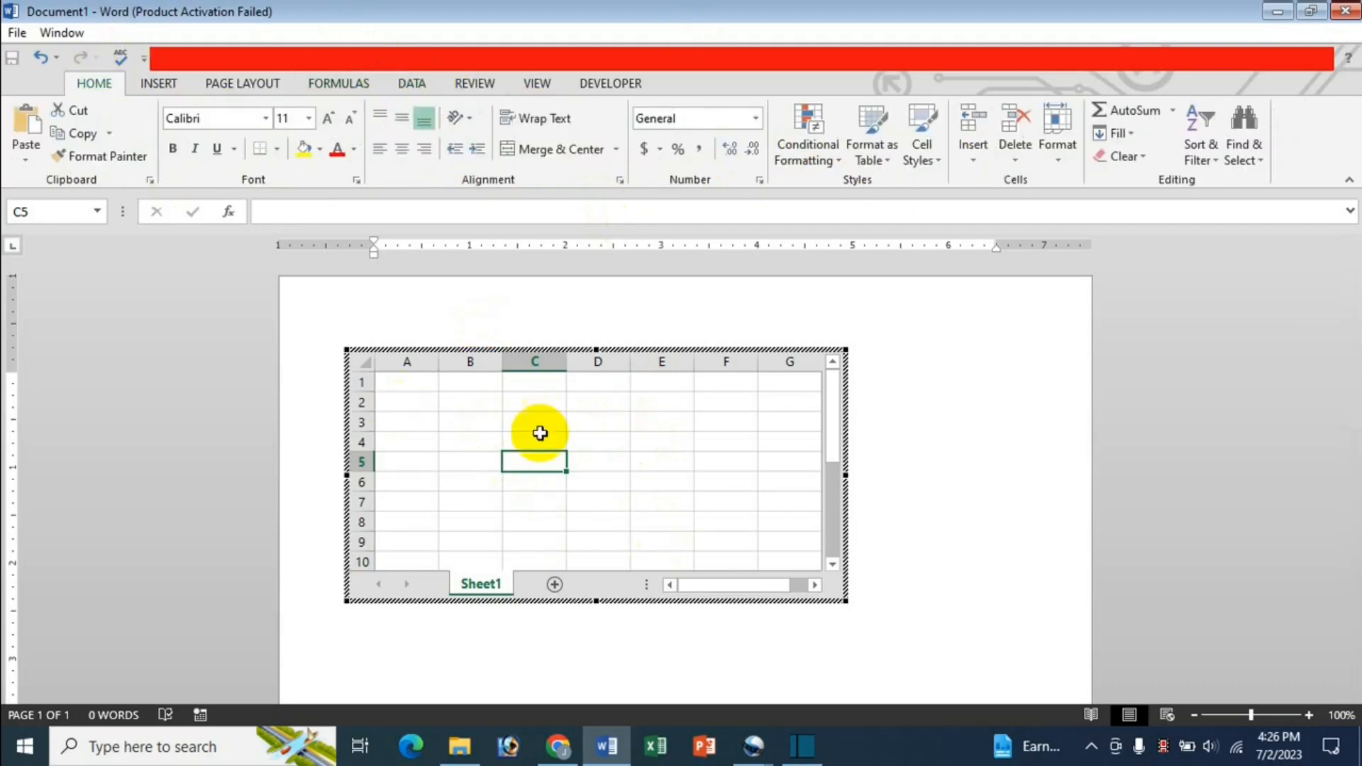
Step: Enter 10, 20 and 30 in cells A3 to C3 of the embedded sheet and total them in D3 with AutoSum
click(424, 421)
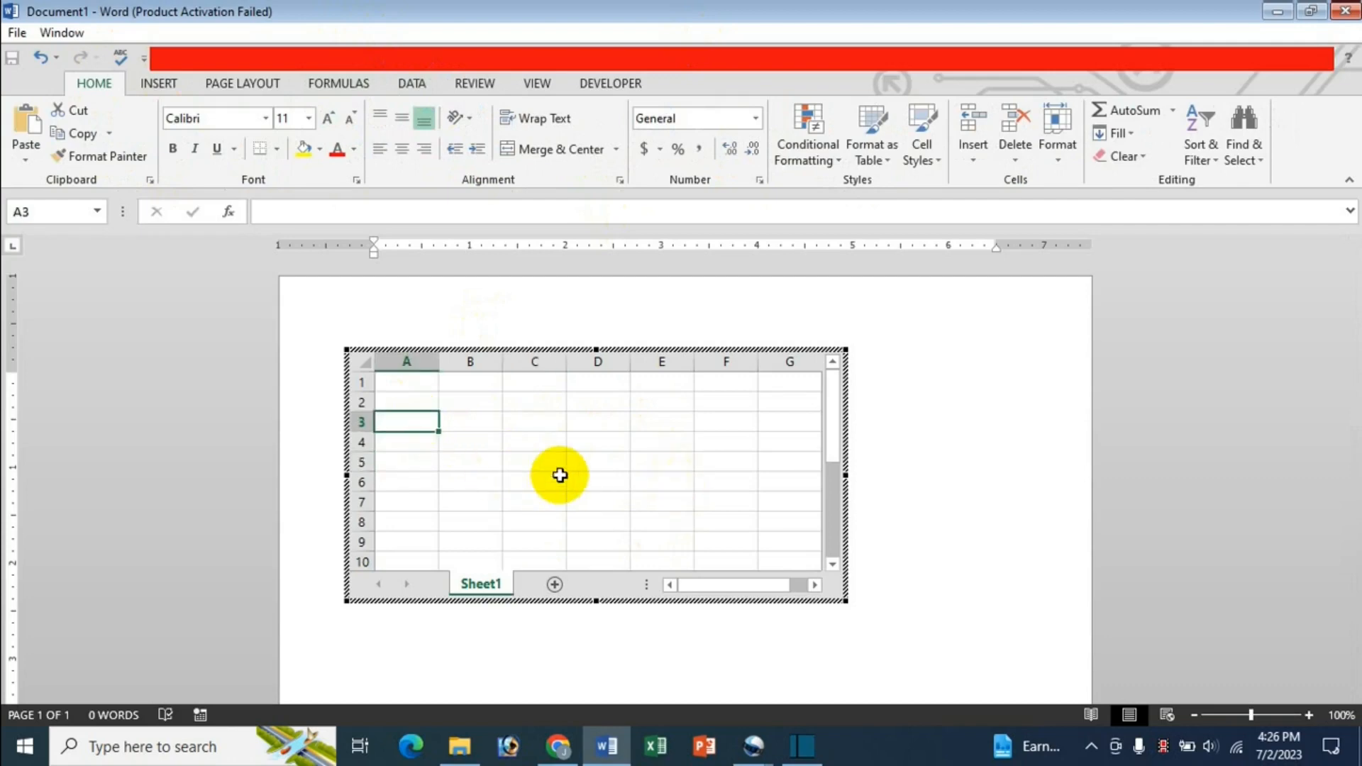
text(10)
key(Tab)
text(20)
key(Tab)
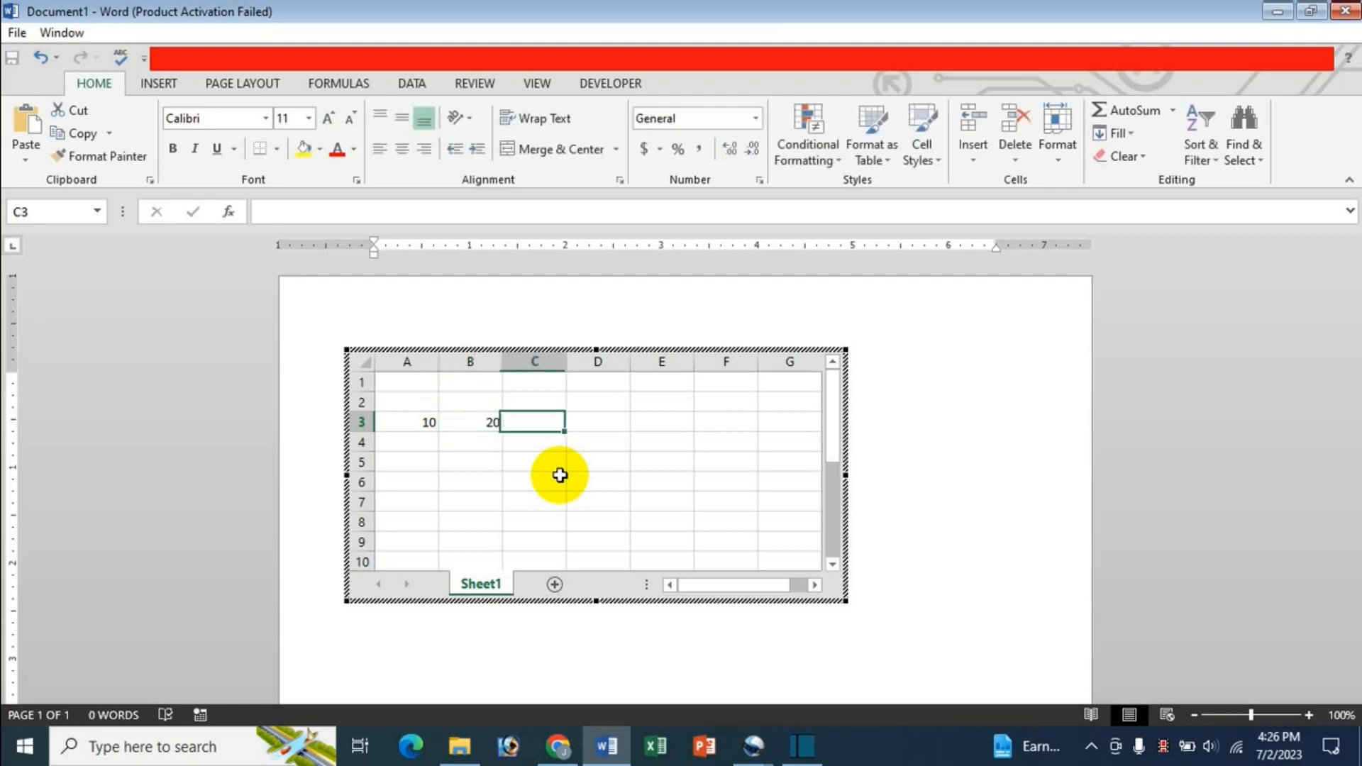
text(3.0)
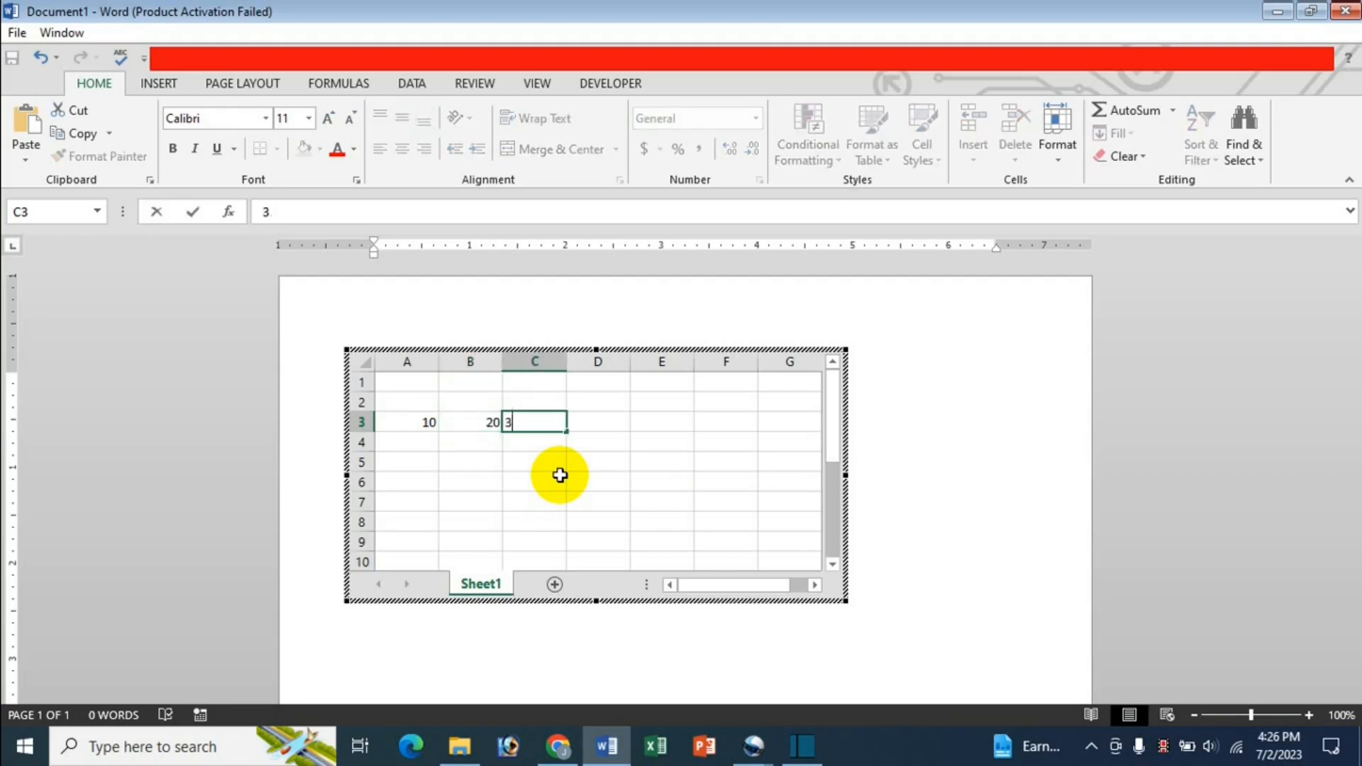
key(Tab)
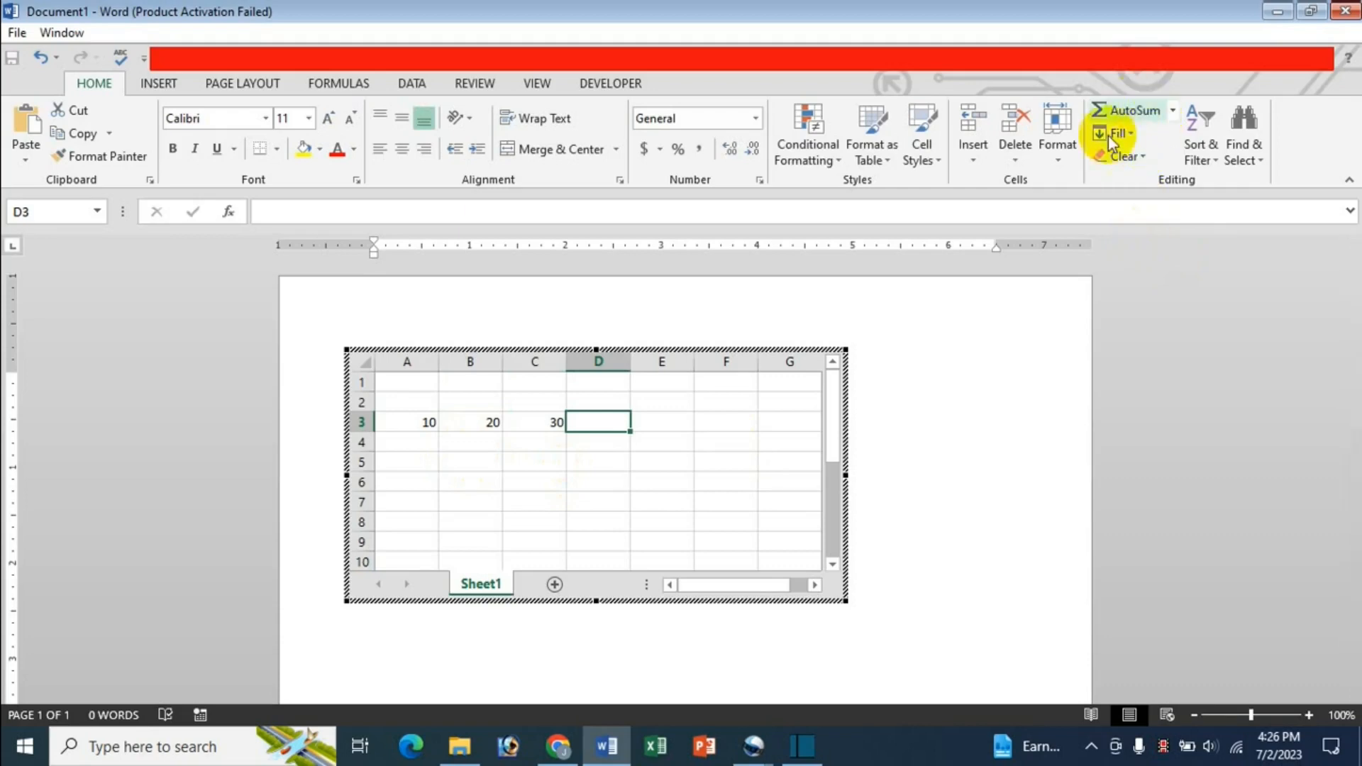
click(1131, 110)
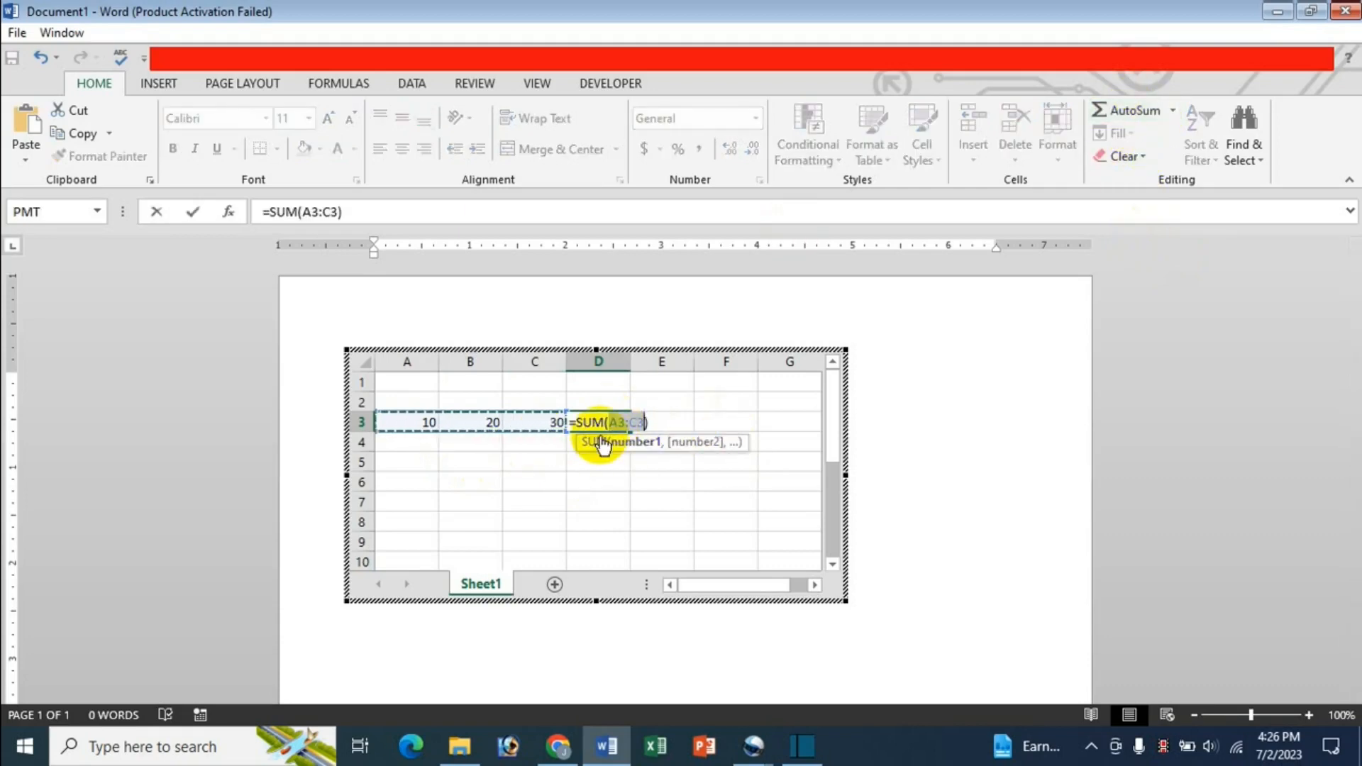
key(Return)
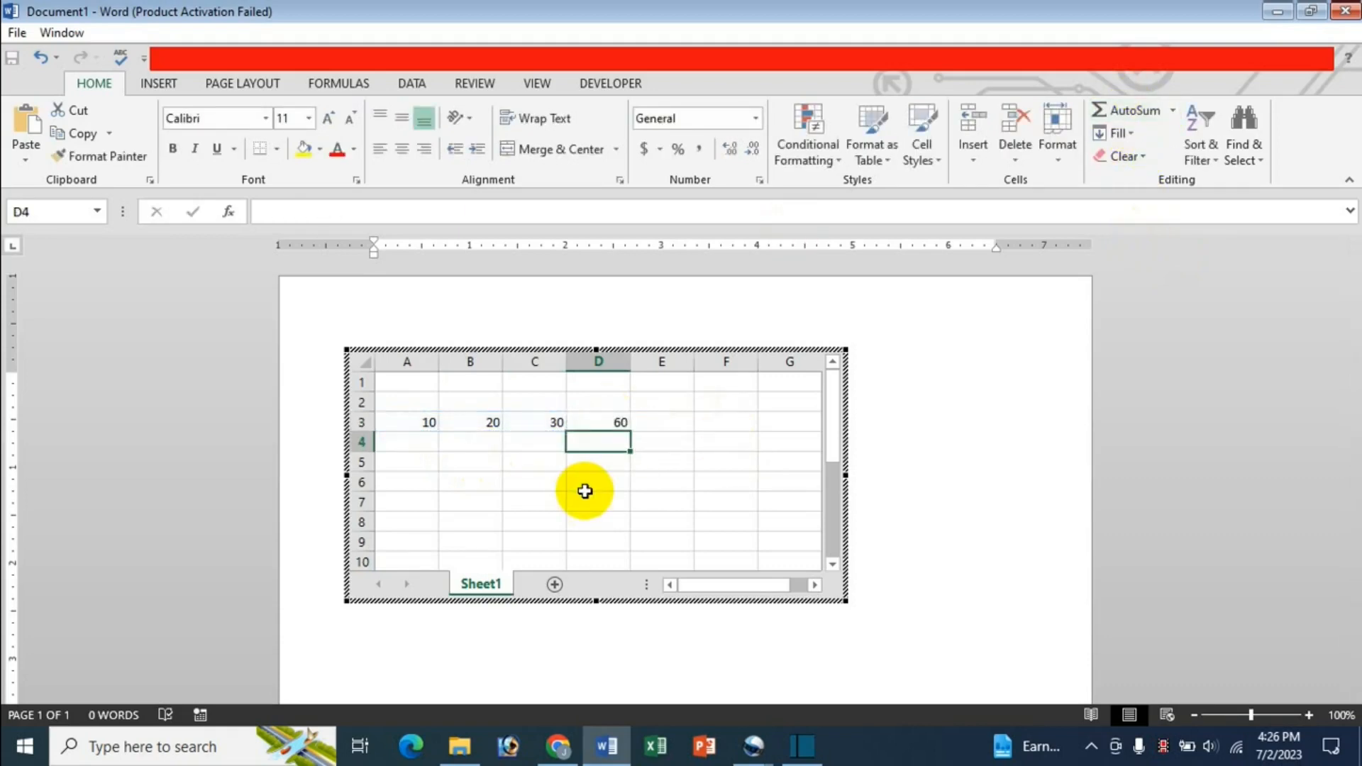
Step: Fill the values of A3:C3 down to row 8 and enter a SUM formula for A4:C4 in cell D4
drag(435, 426, 558, 525)
click(619, 477)
click(612, 442)
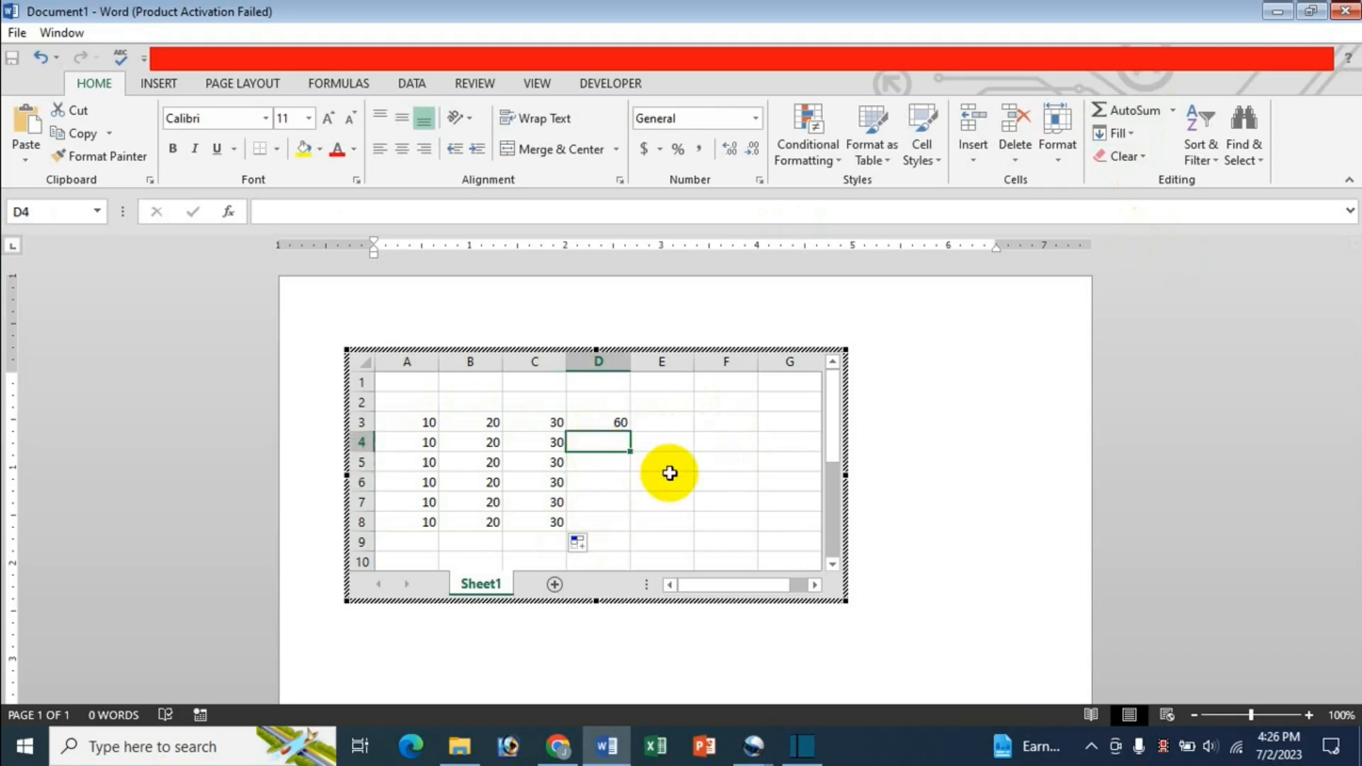
text(=s)
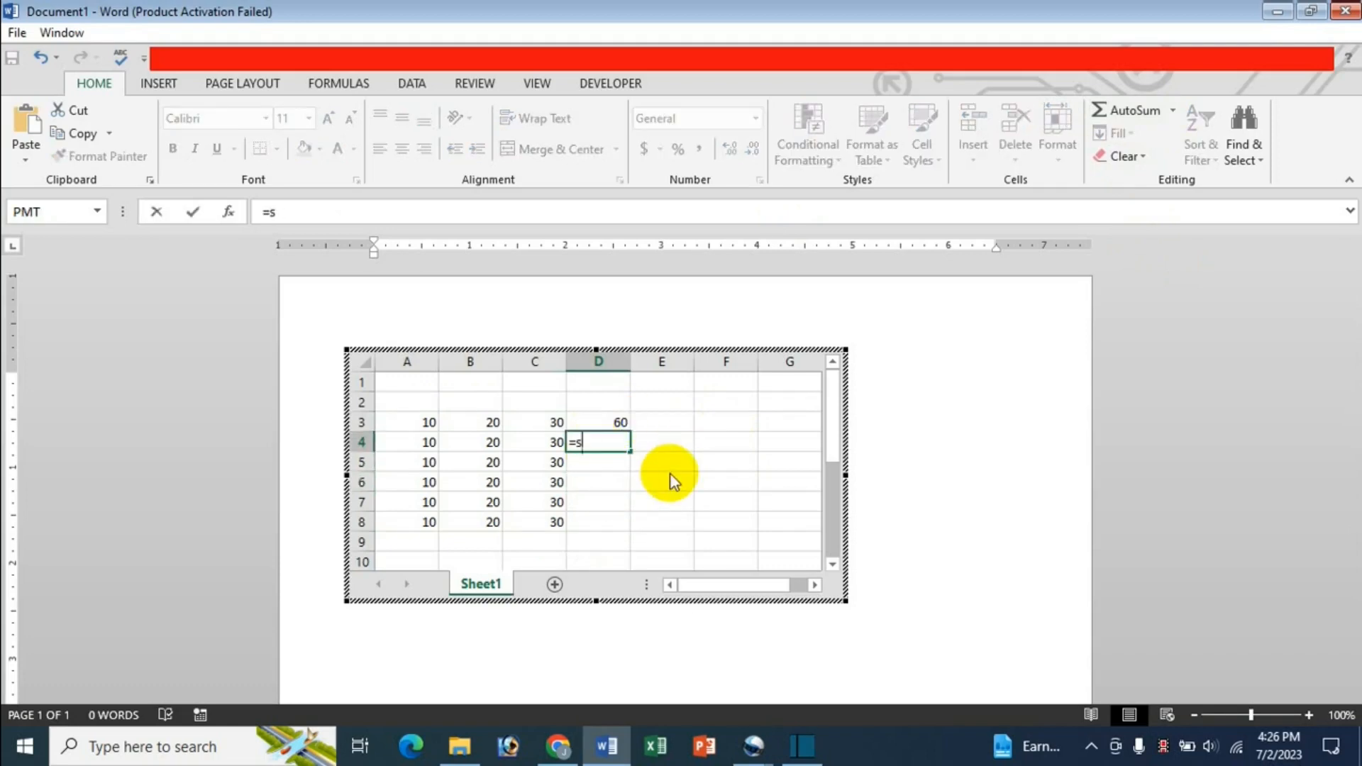
text(um)
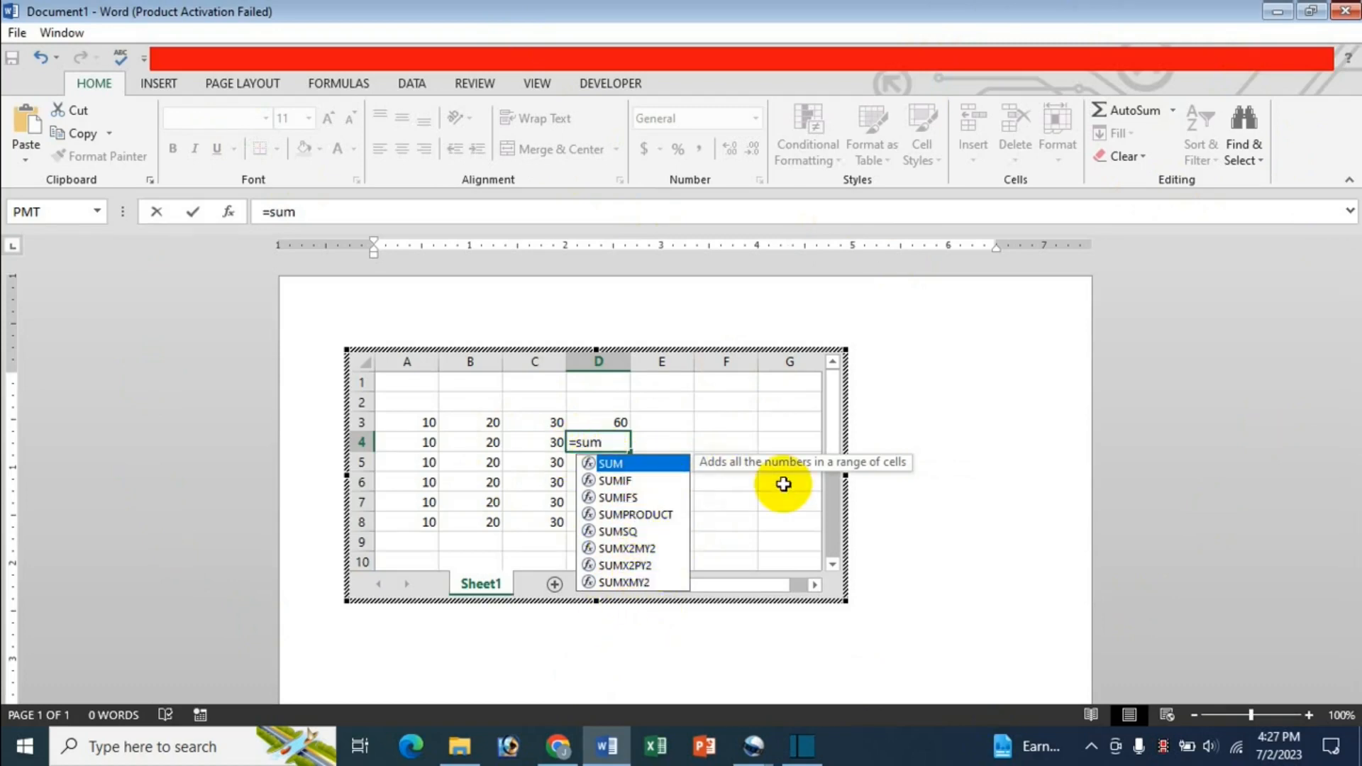
key(Tab)
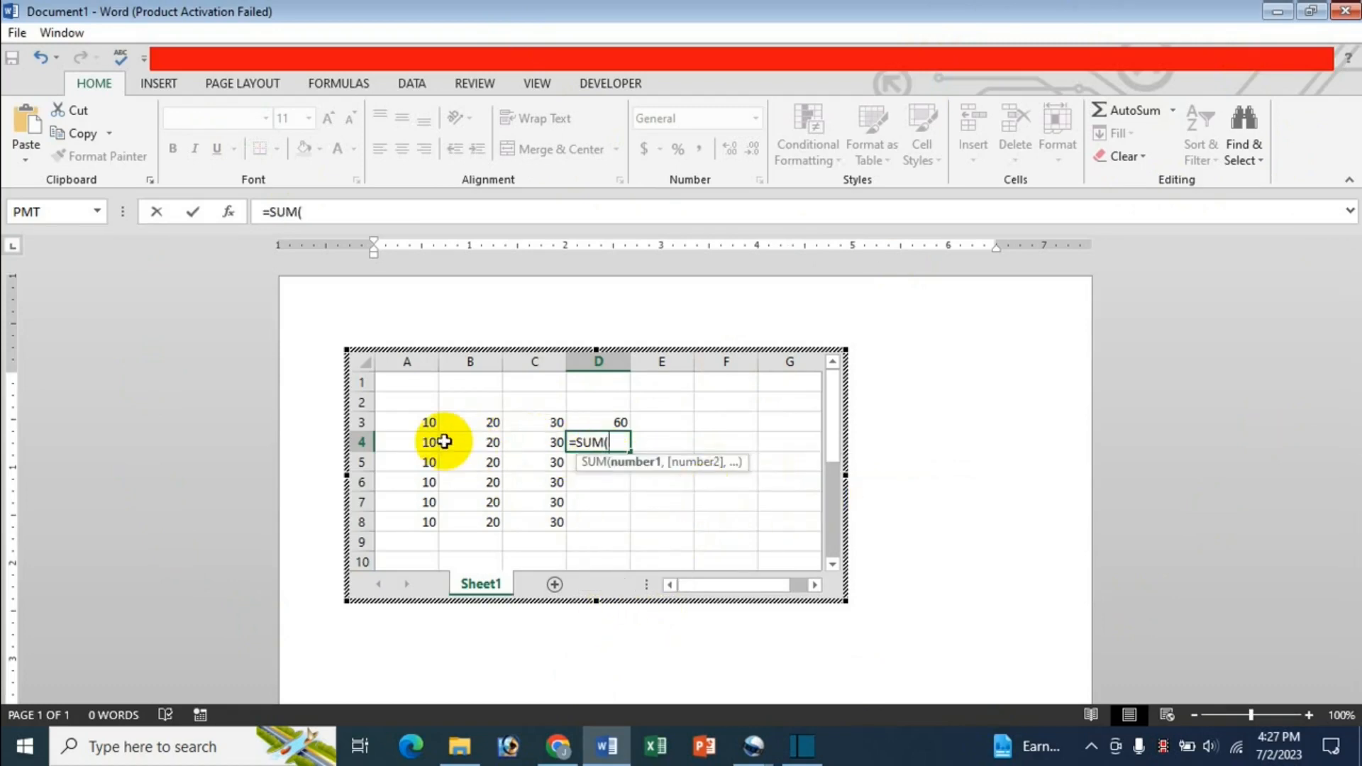
drag(422, 439, 535, 440)
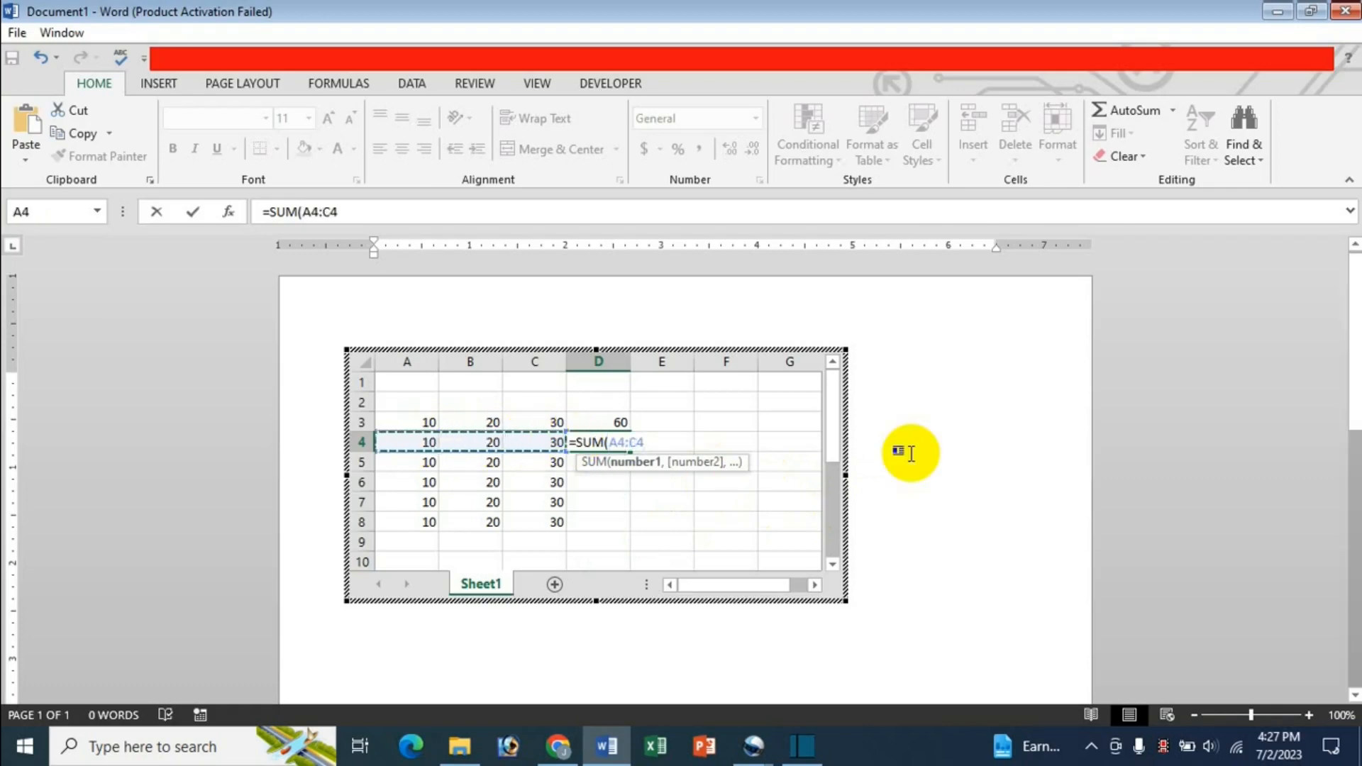
key(Return)
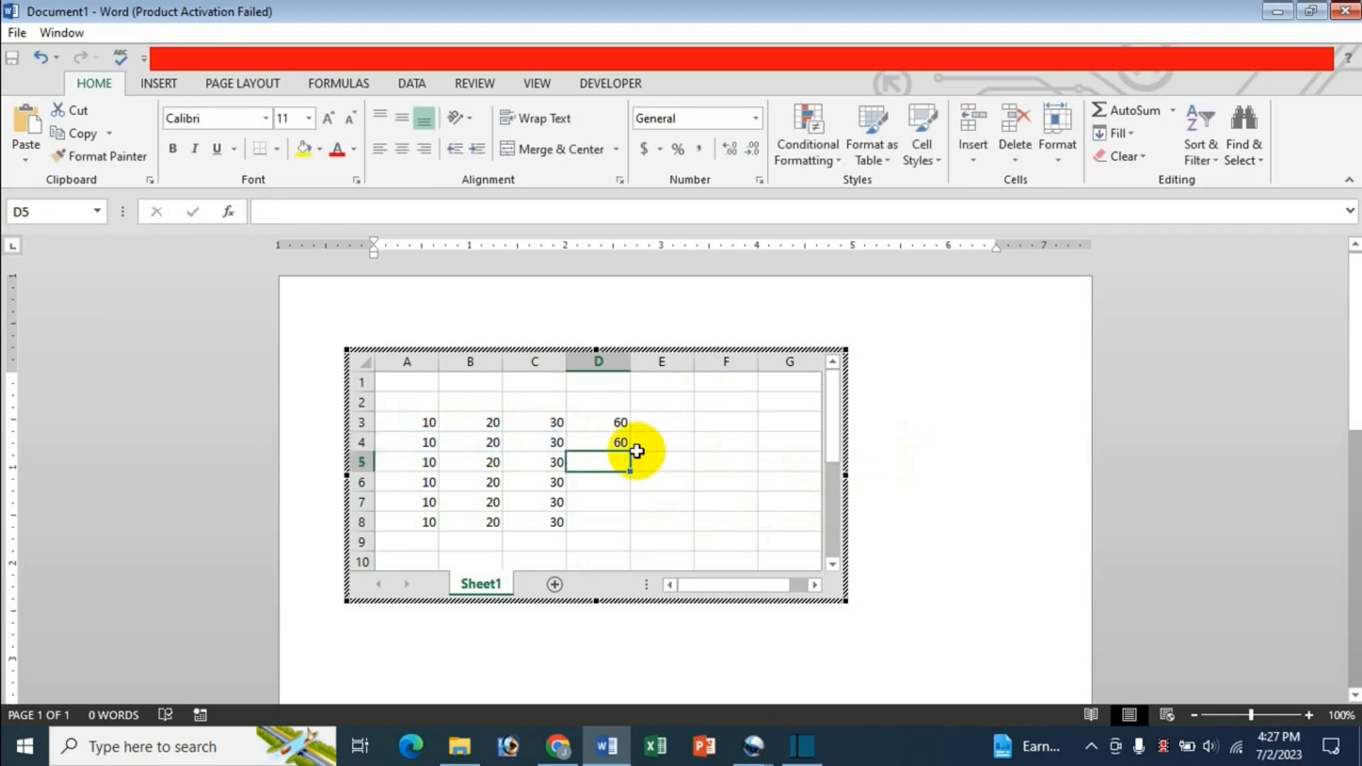
Step: Total the column A values in cell A9 with AutoSum
click(430, 539)
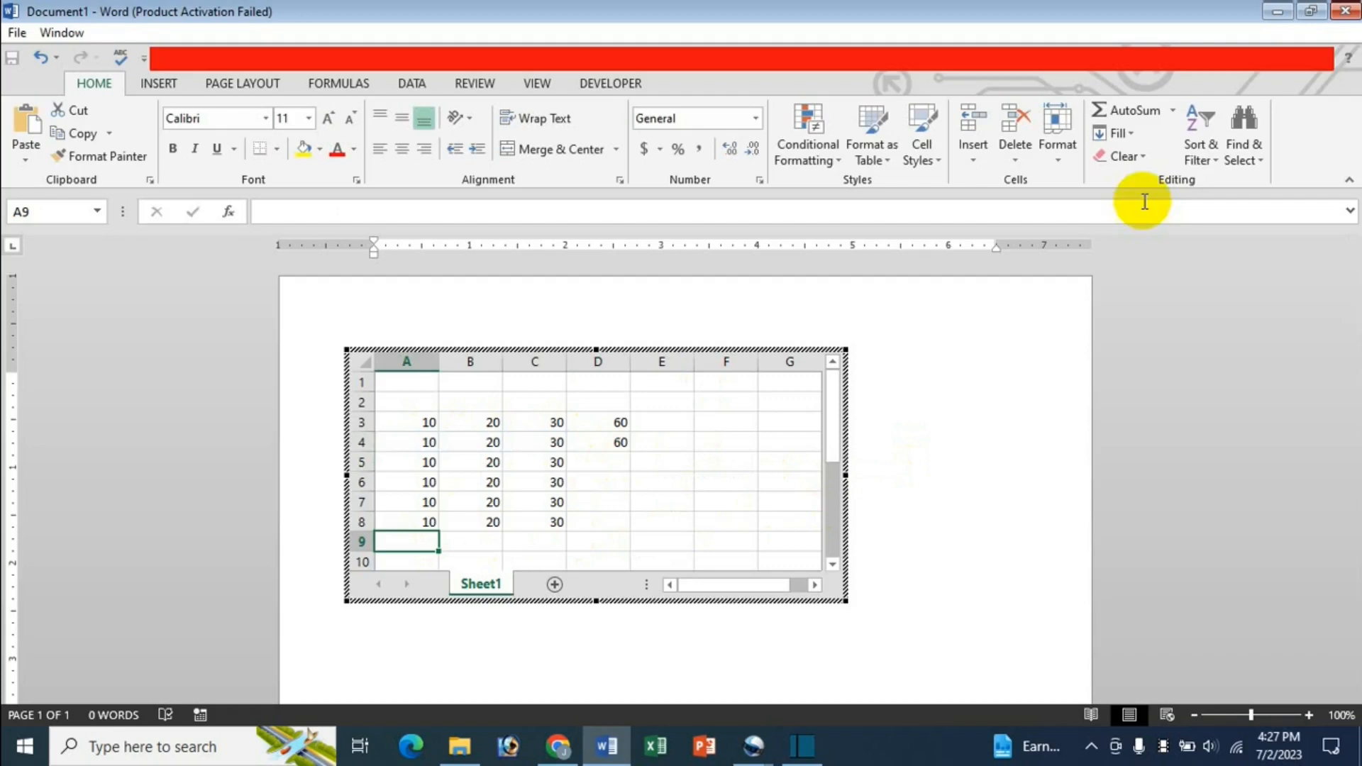
click(1131, 113)
key(Return)
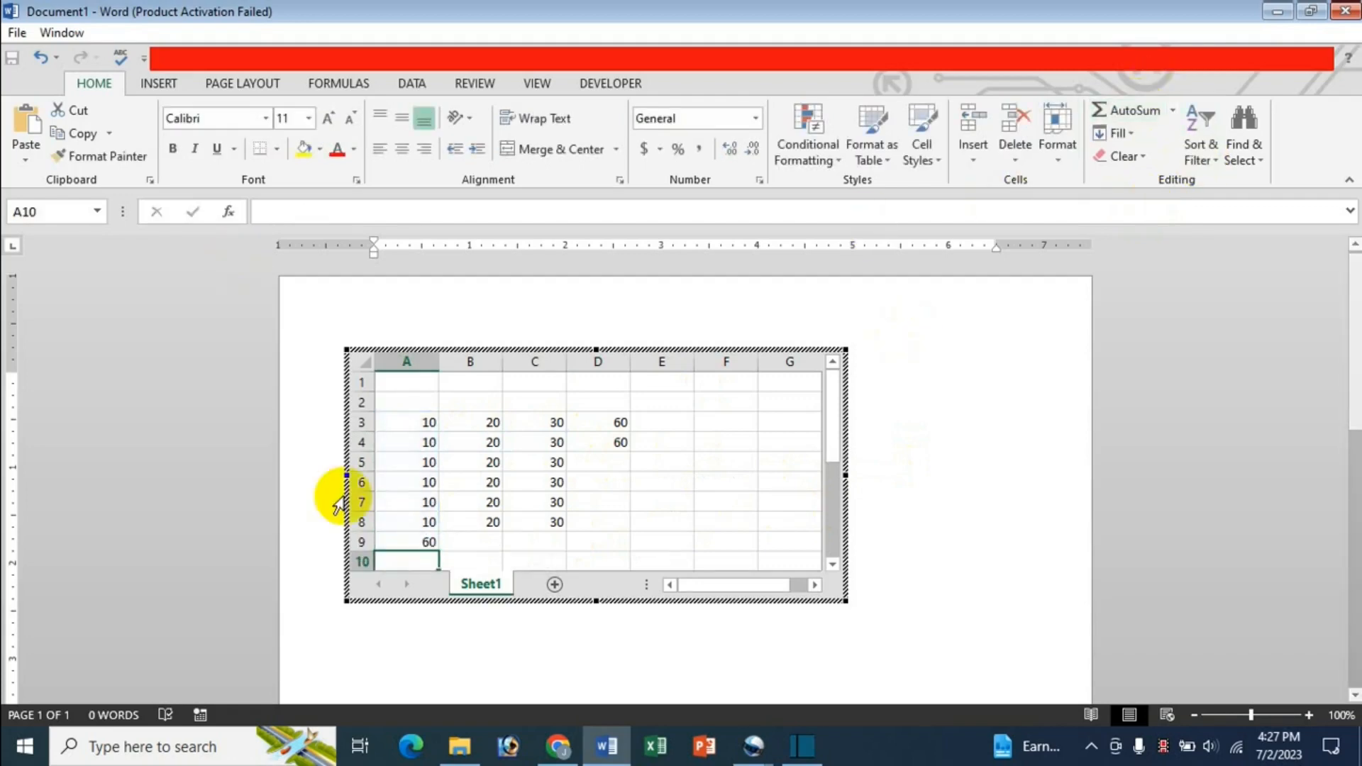
click(482, 537)
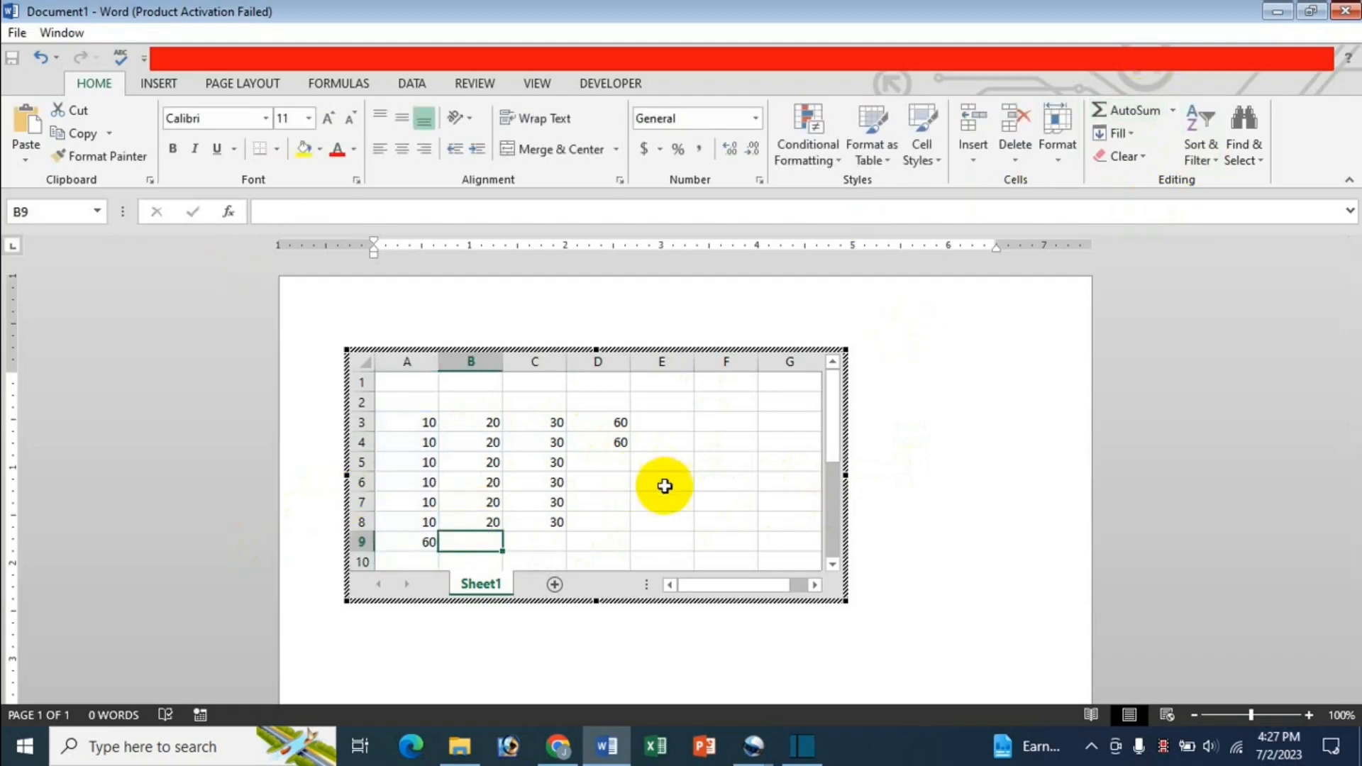
Step: Enter the formula =B6+B3+C4 in cell D6 and reselect that cell
click(606, 482)
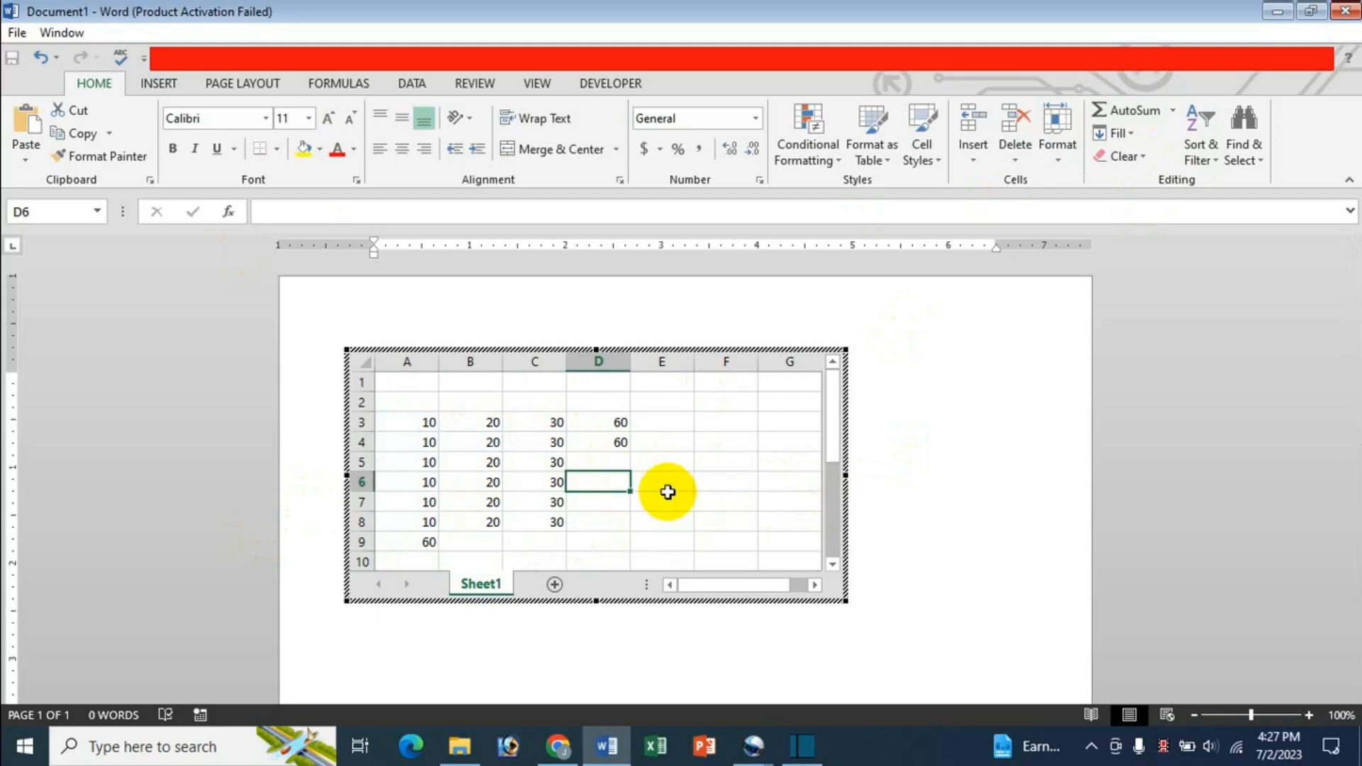
text(=)
click(491, 482)
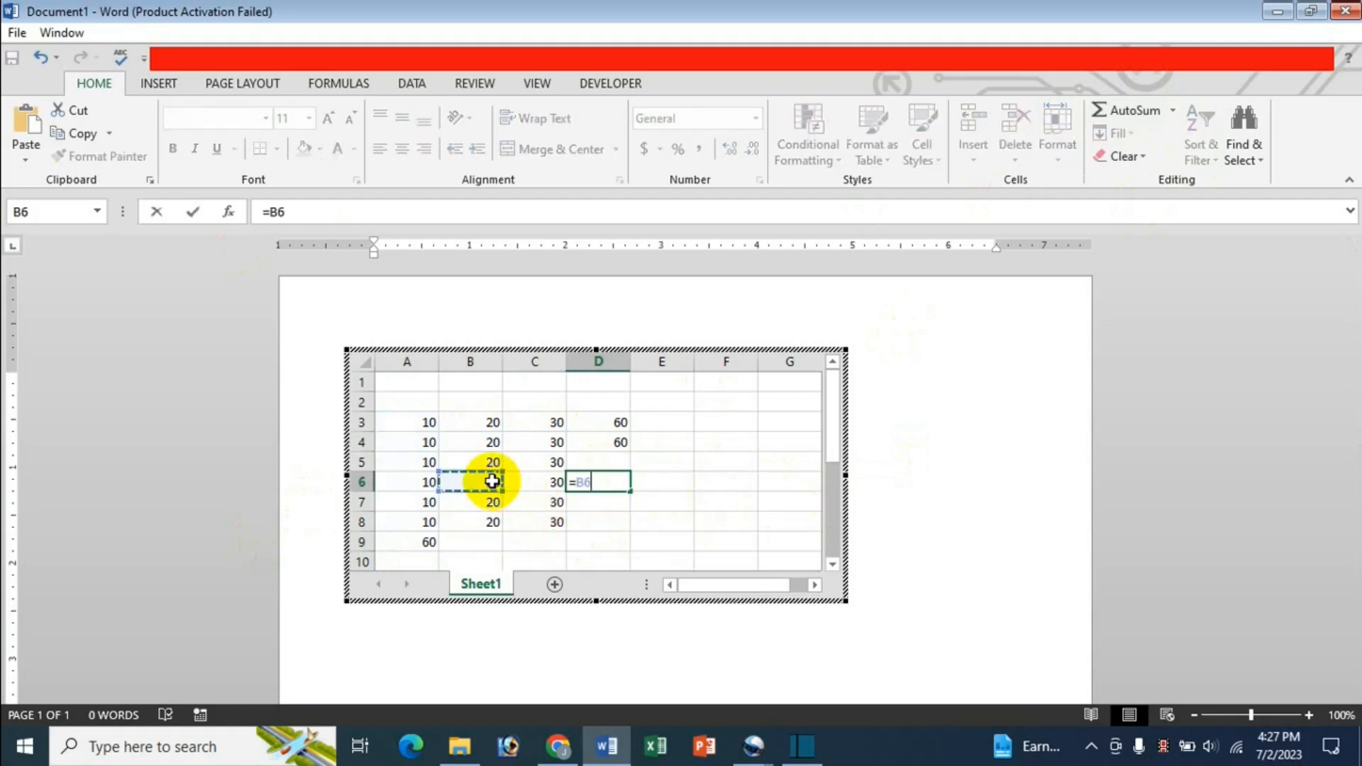
text(+B3)
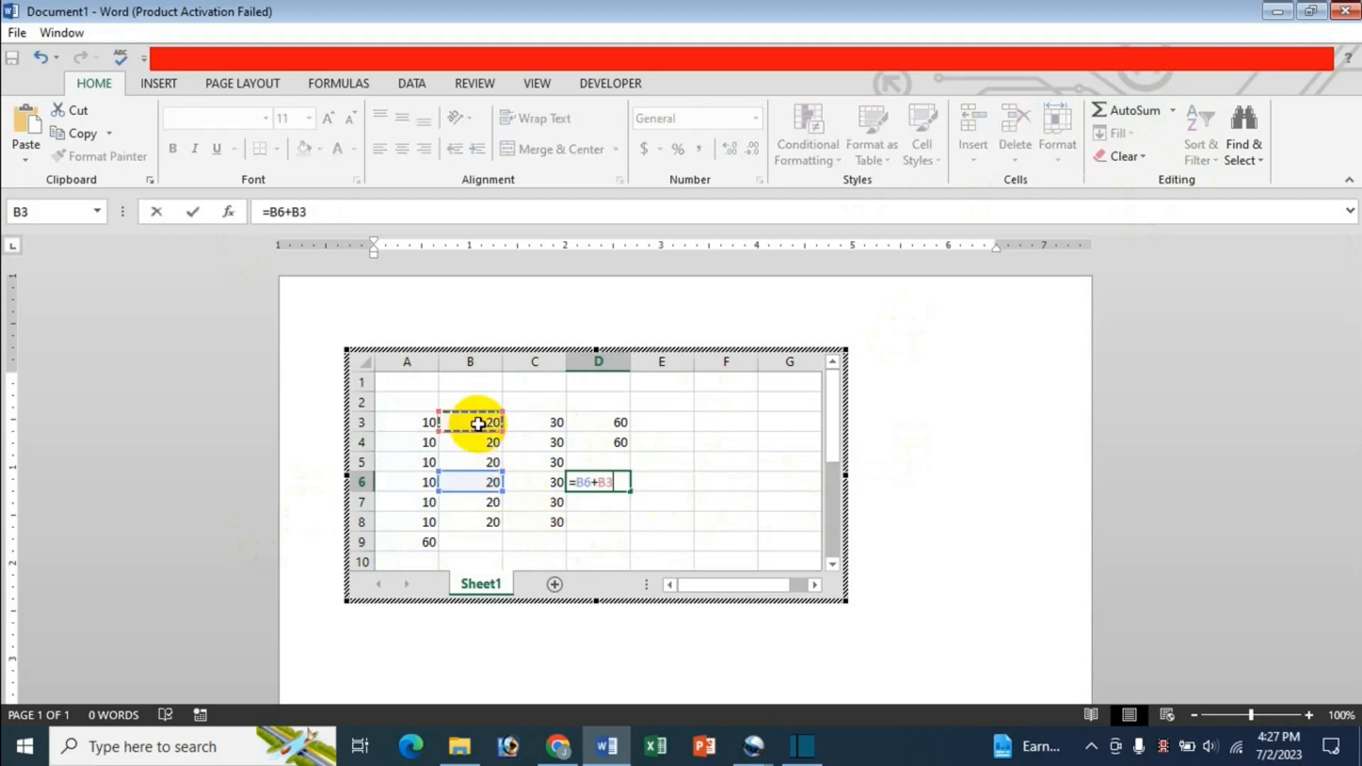
text(+)
click(538, 445)
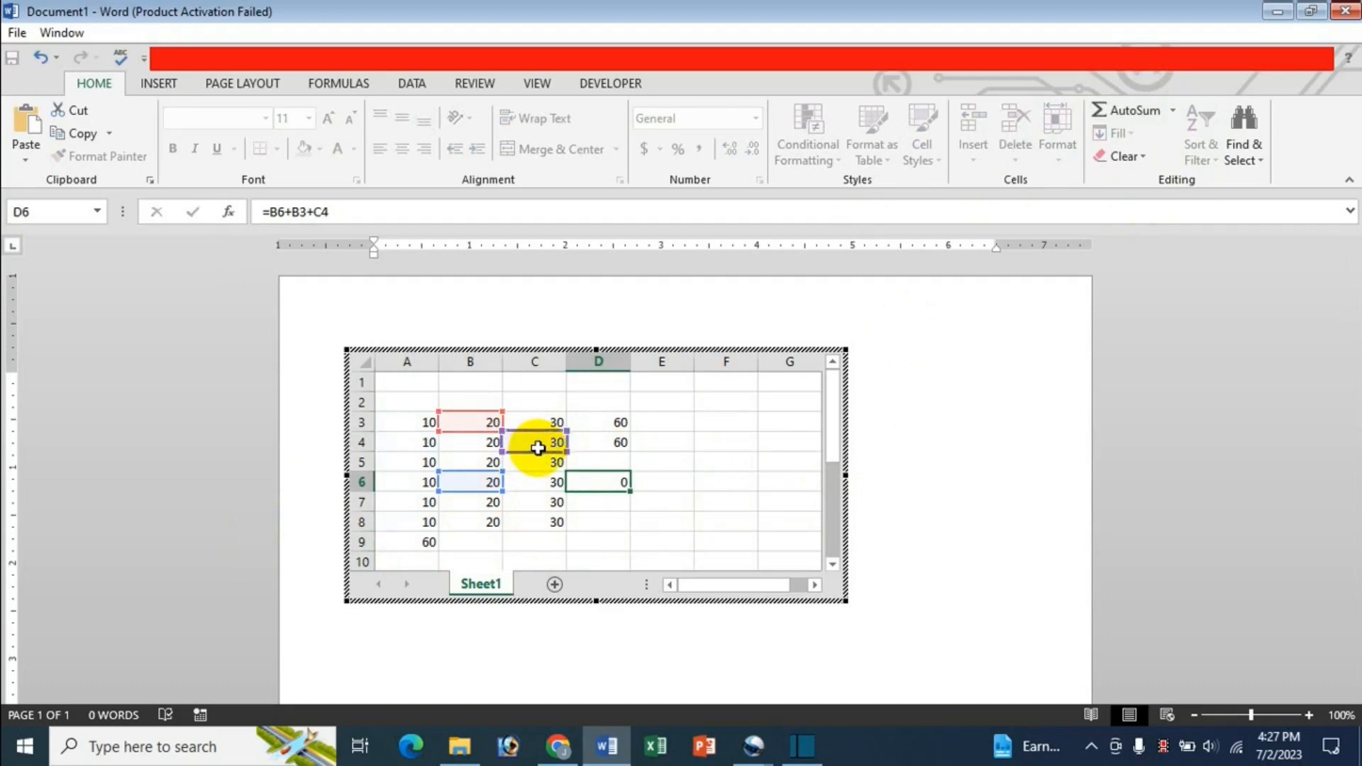
key(Return)
click(610, 484)
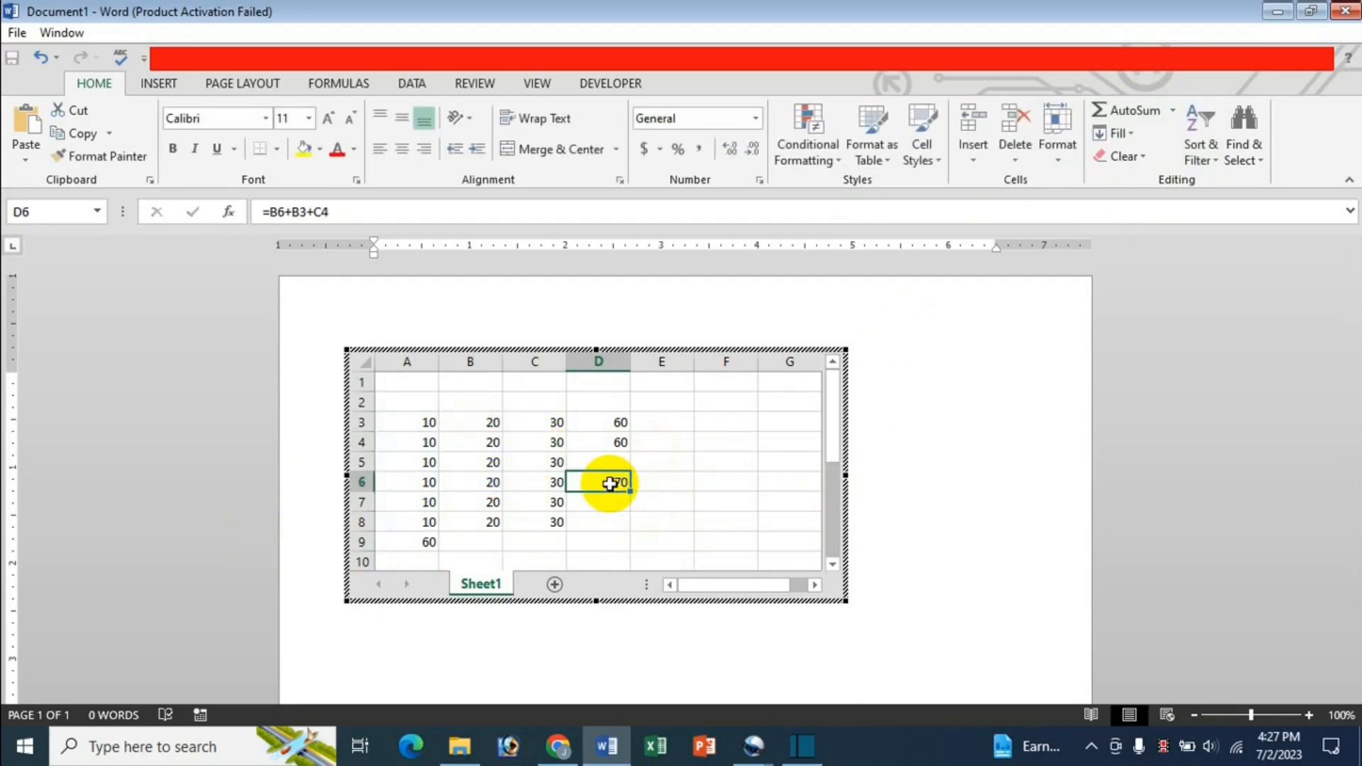
Step: Trace the precedents of cell D6 in the embedded sheet, and remove the tracer arrows
click(343, 84)
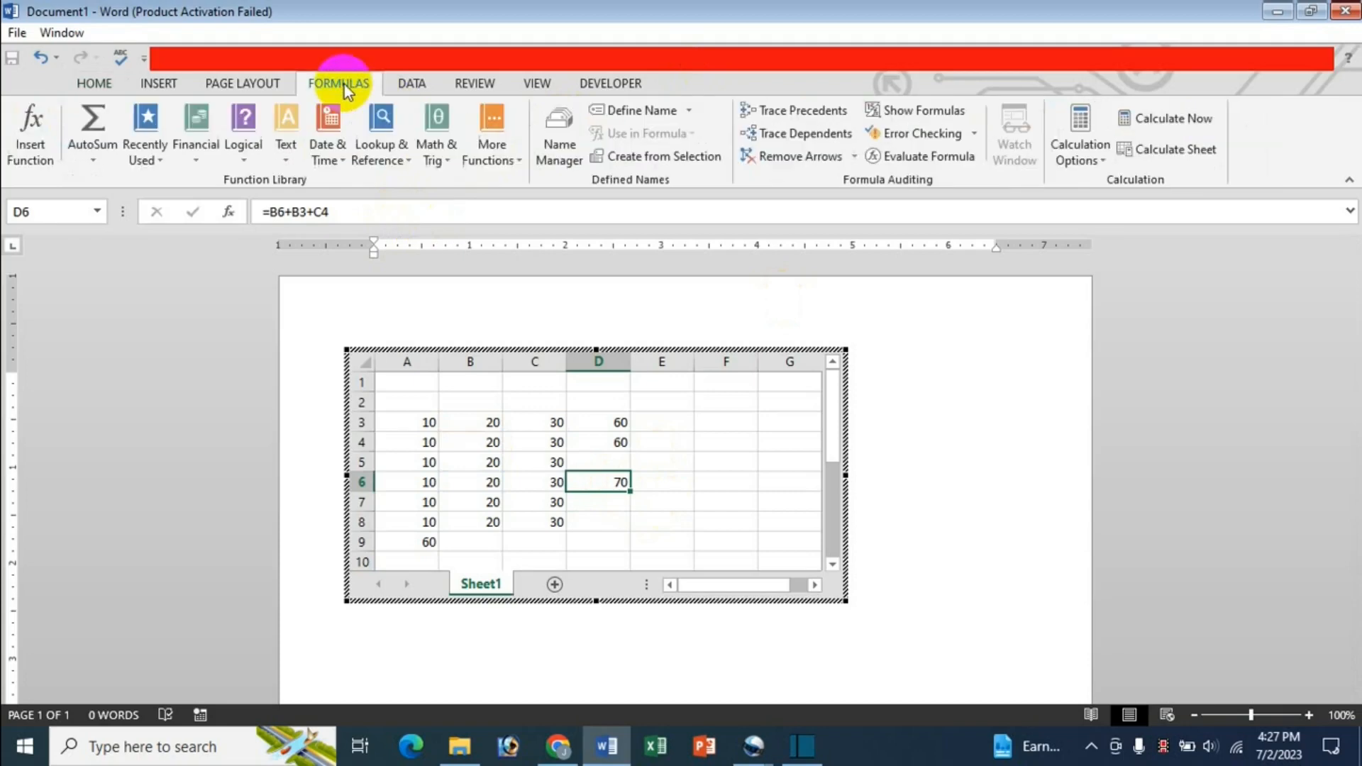
click(810, 114)
click(806, 159)
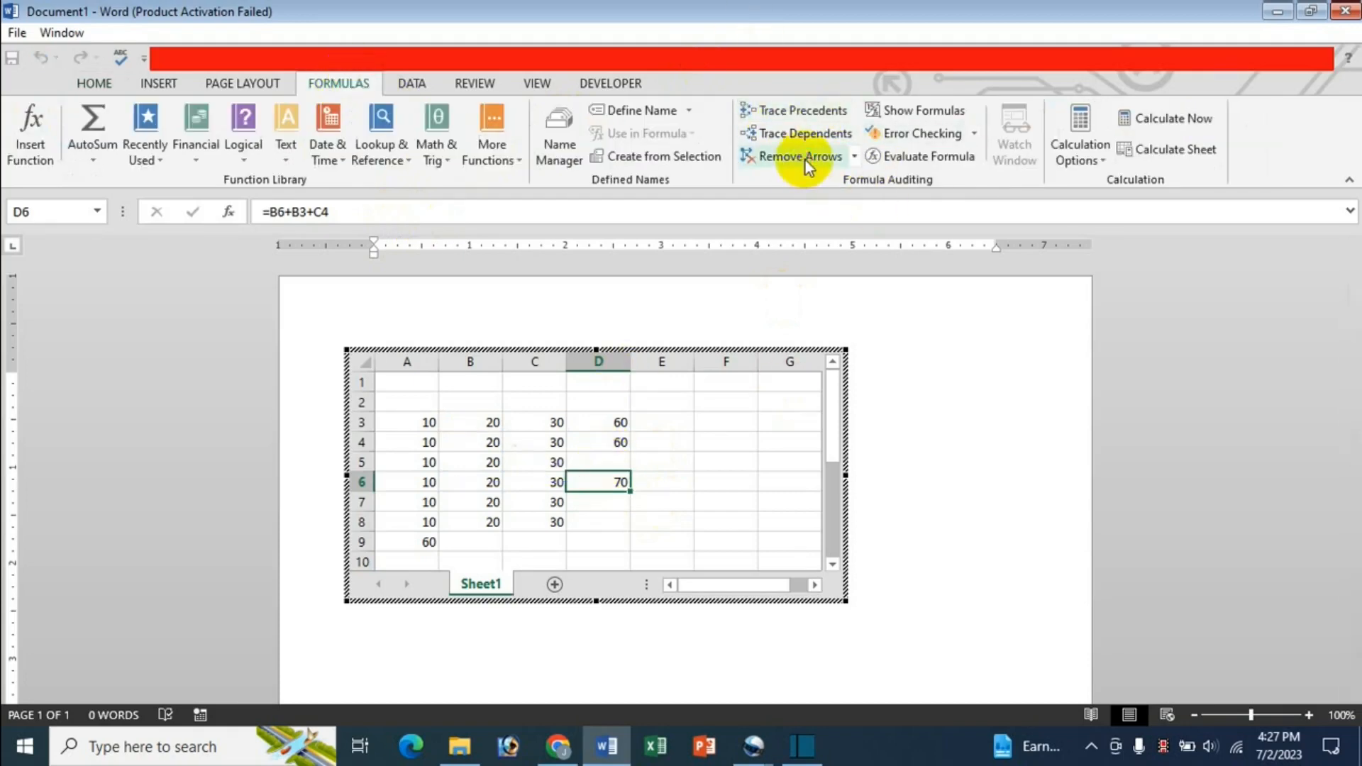
Step: Enter the subtraction formula =D4-B5 in cell F5 of the embedded sheet
click(605, 456)
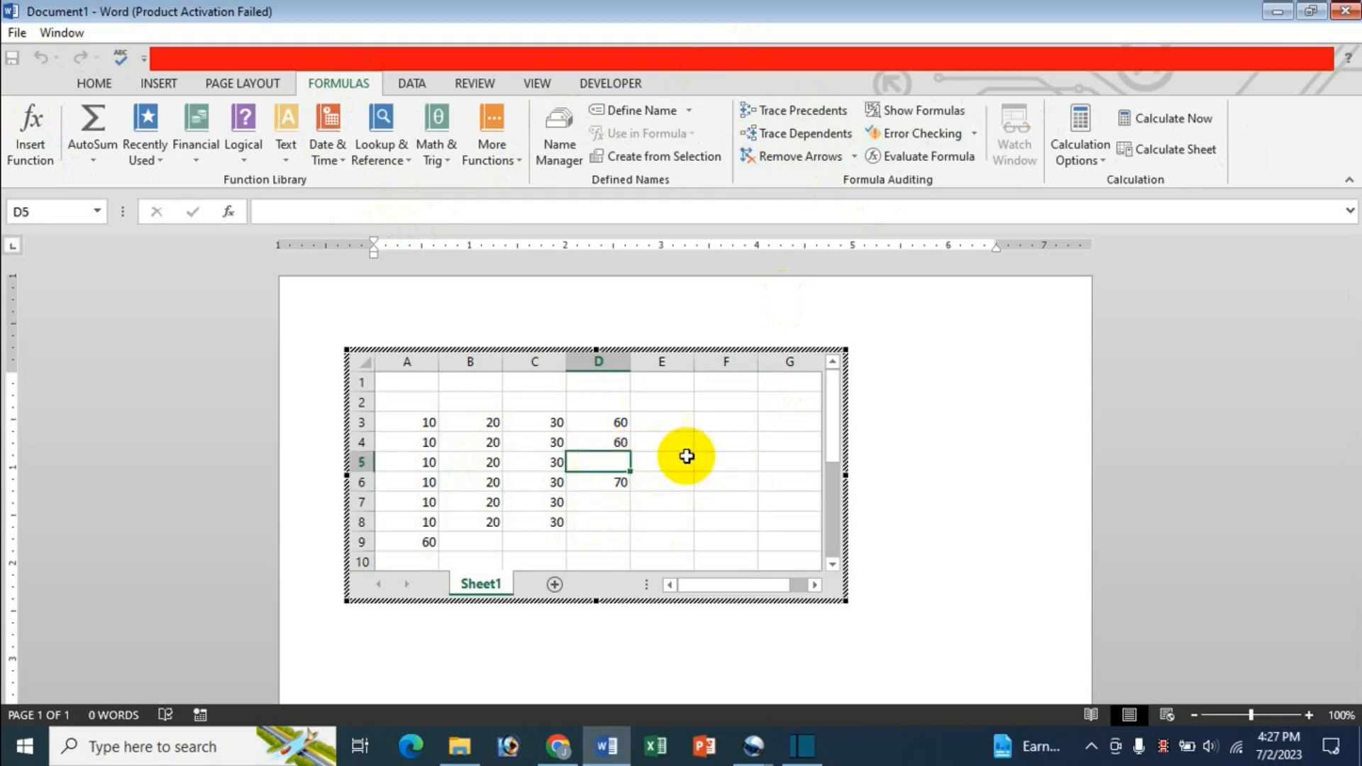
click(714, 461)
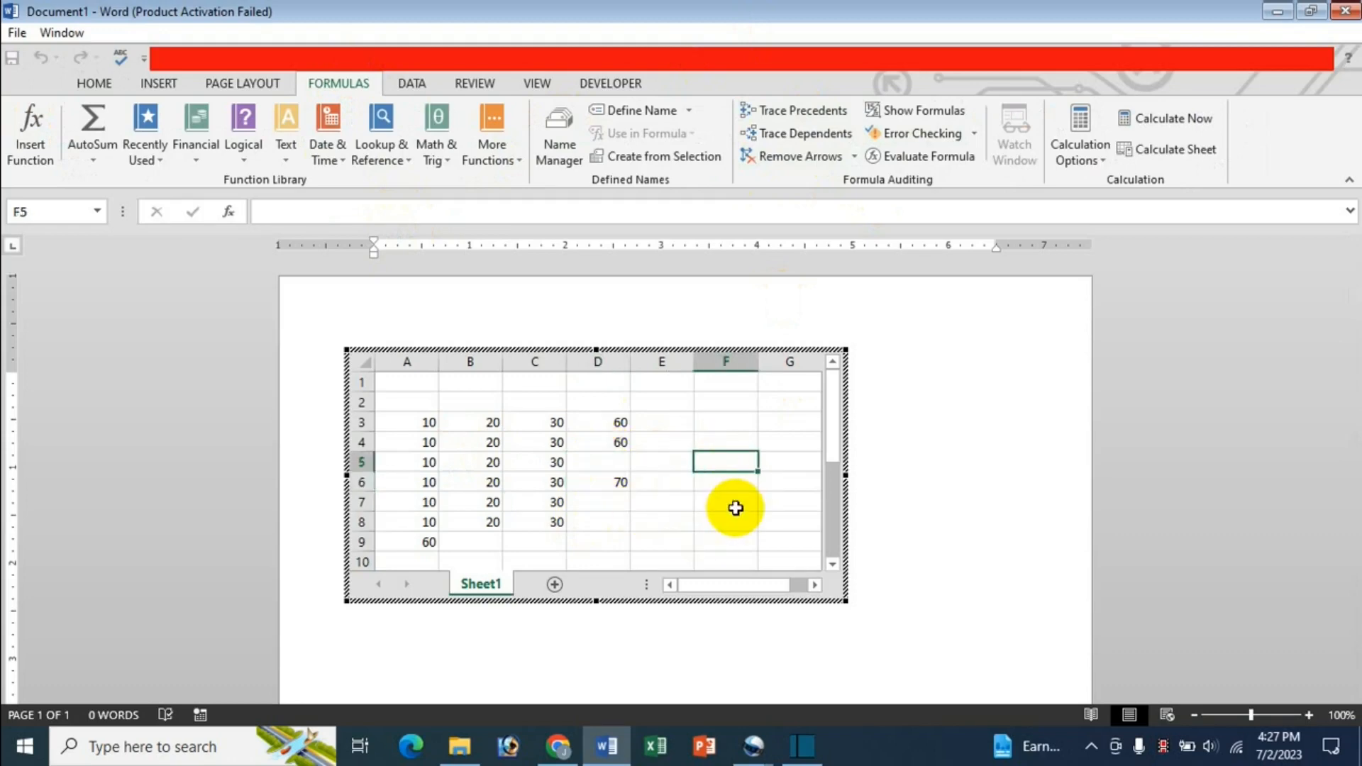
text(=)
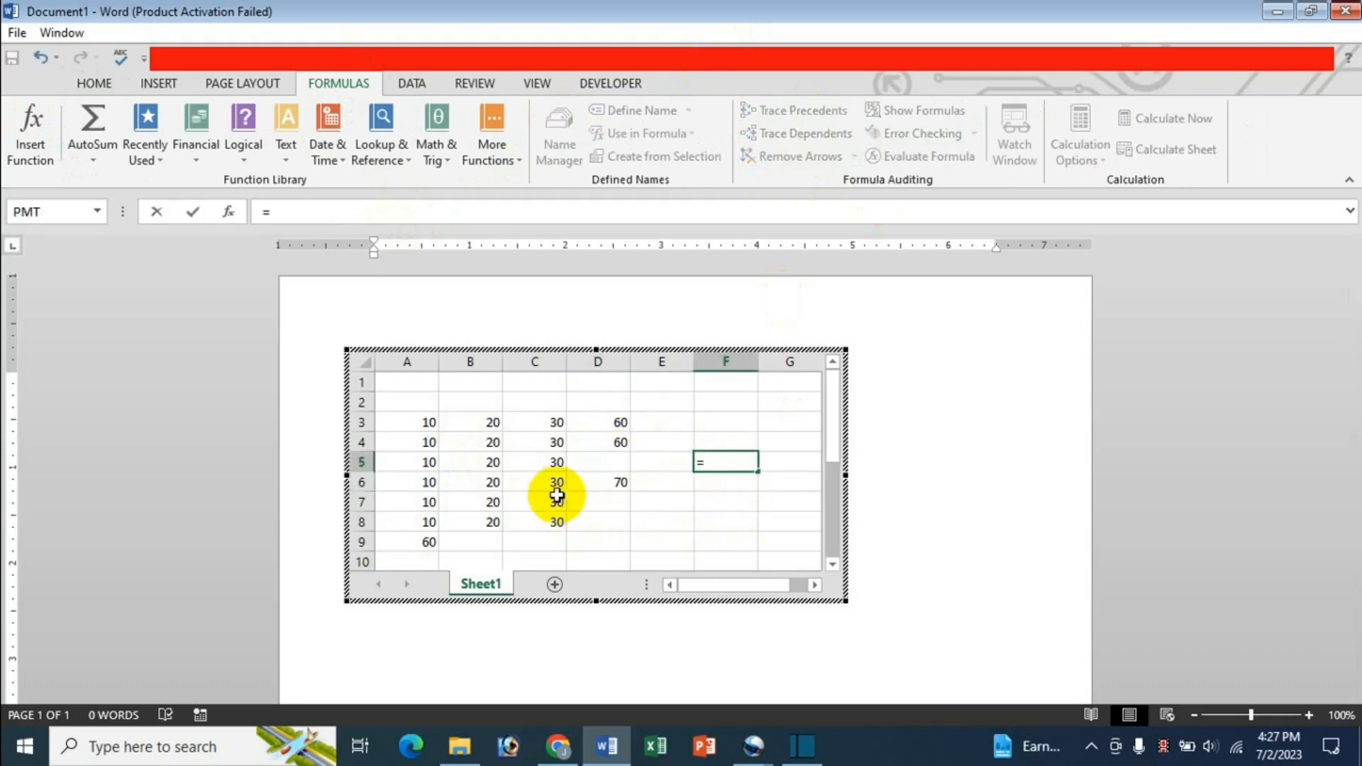
click(614, 444)
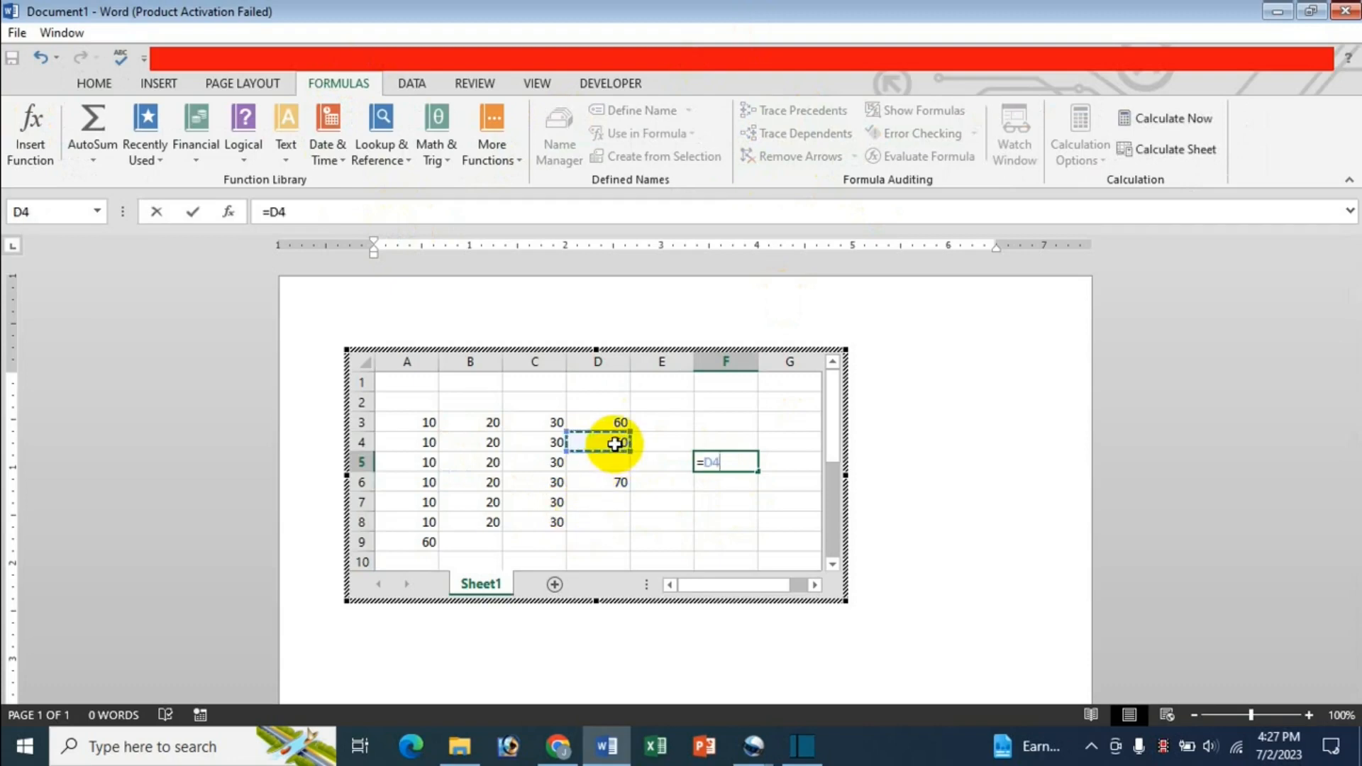
text(-)
click(491, 464)
key(Return)
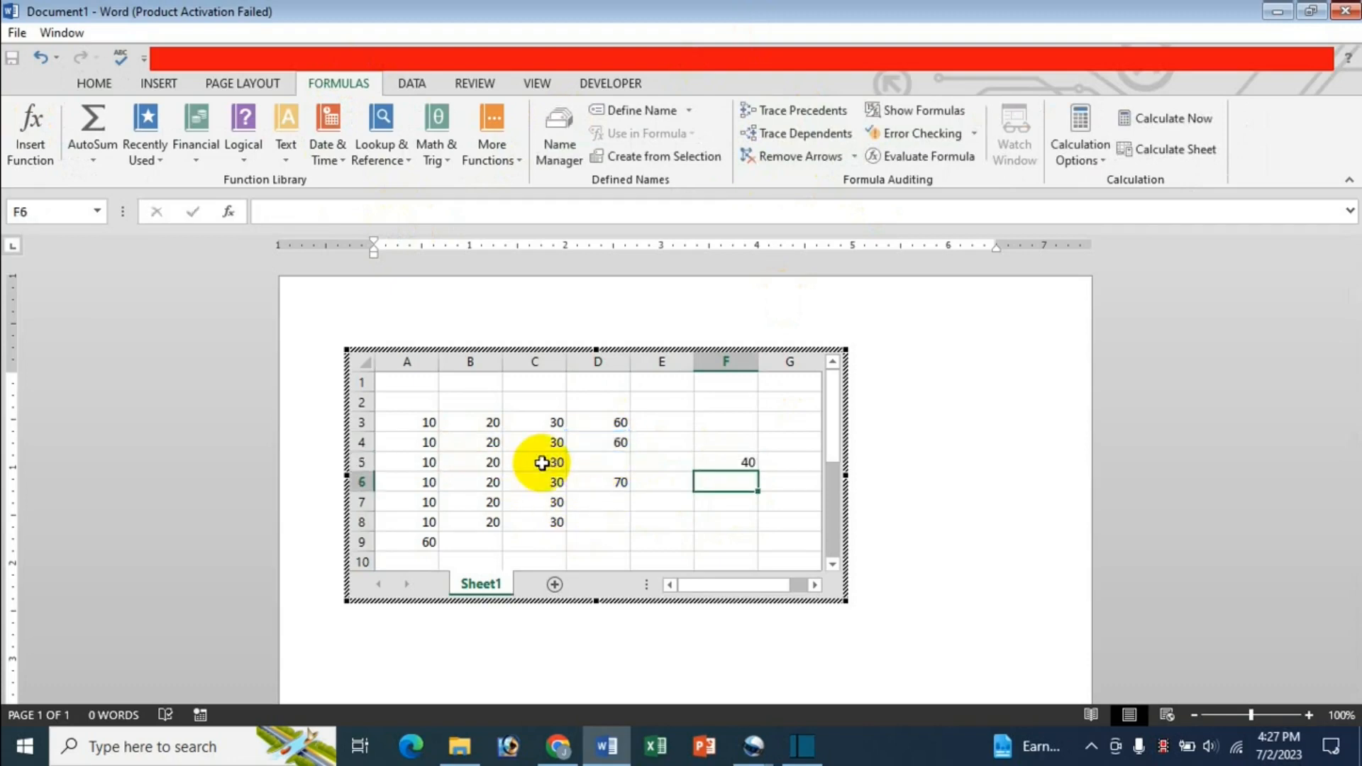
Step: Enter the multiplication formula =C8*B6 in cell F6
text(=)
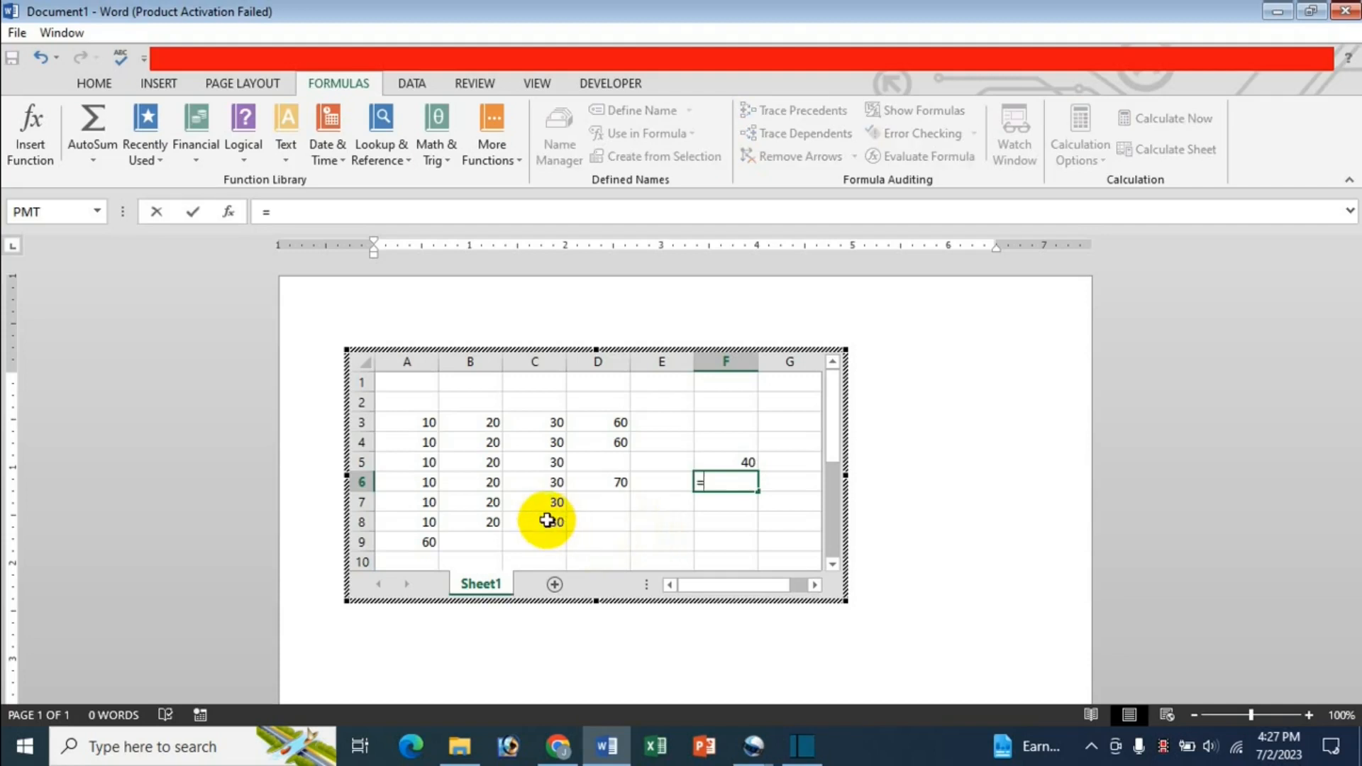
click(547, 521)
text(*)
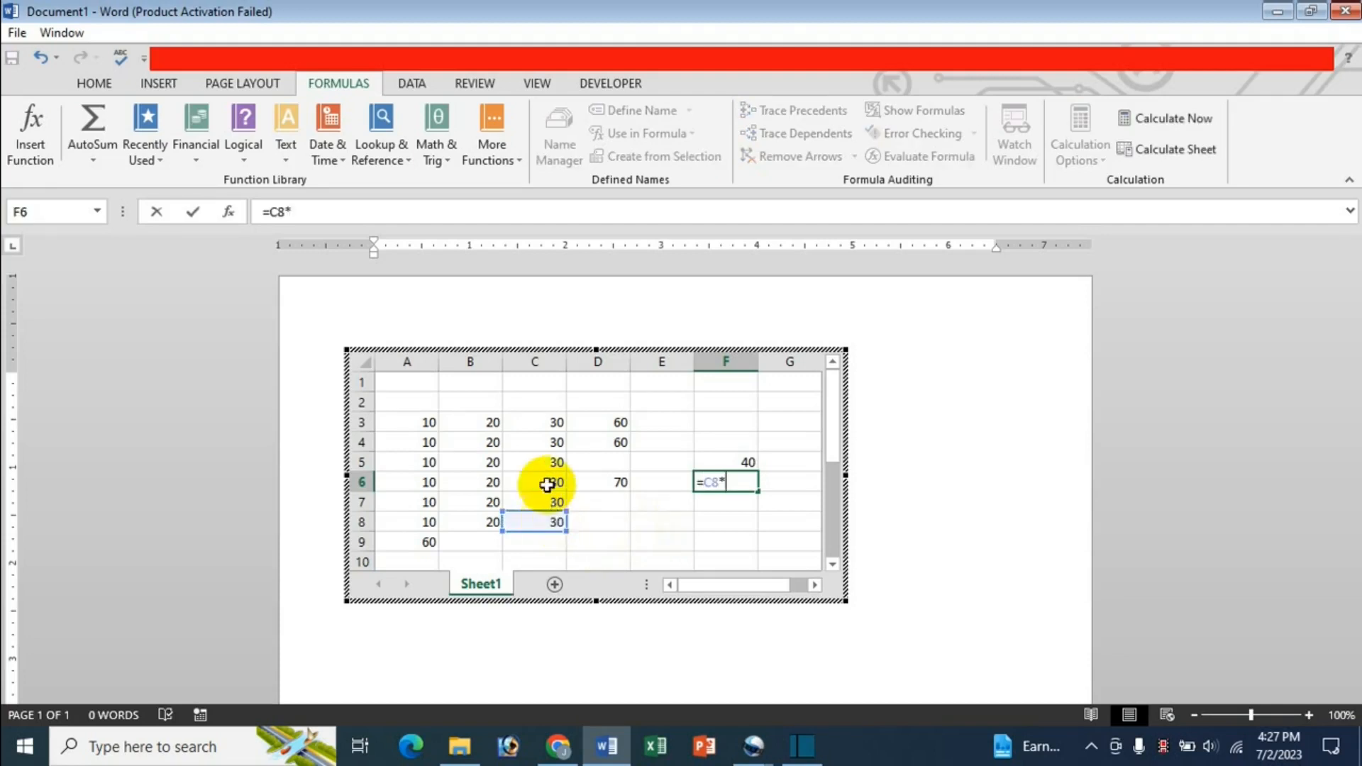
click(488, 475)
key(Return)
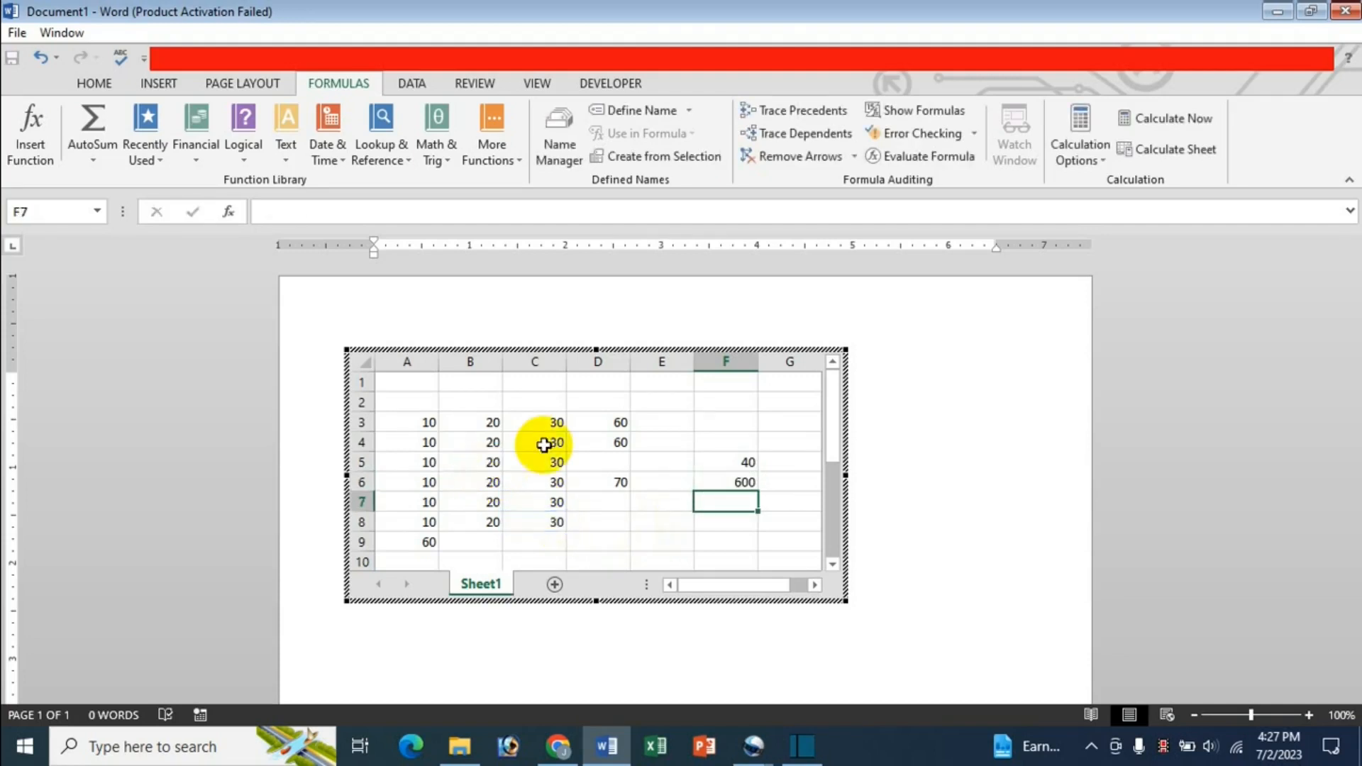
Step: Leave the embedded sheet and add the text line "sjkdsa sa sadjkas js sad sa sadasd" below it in the document
click(598, 521)
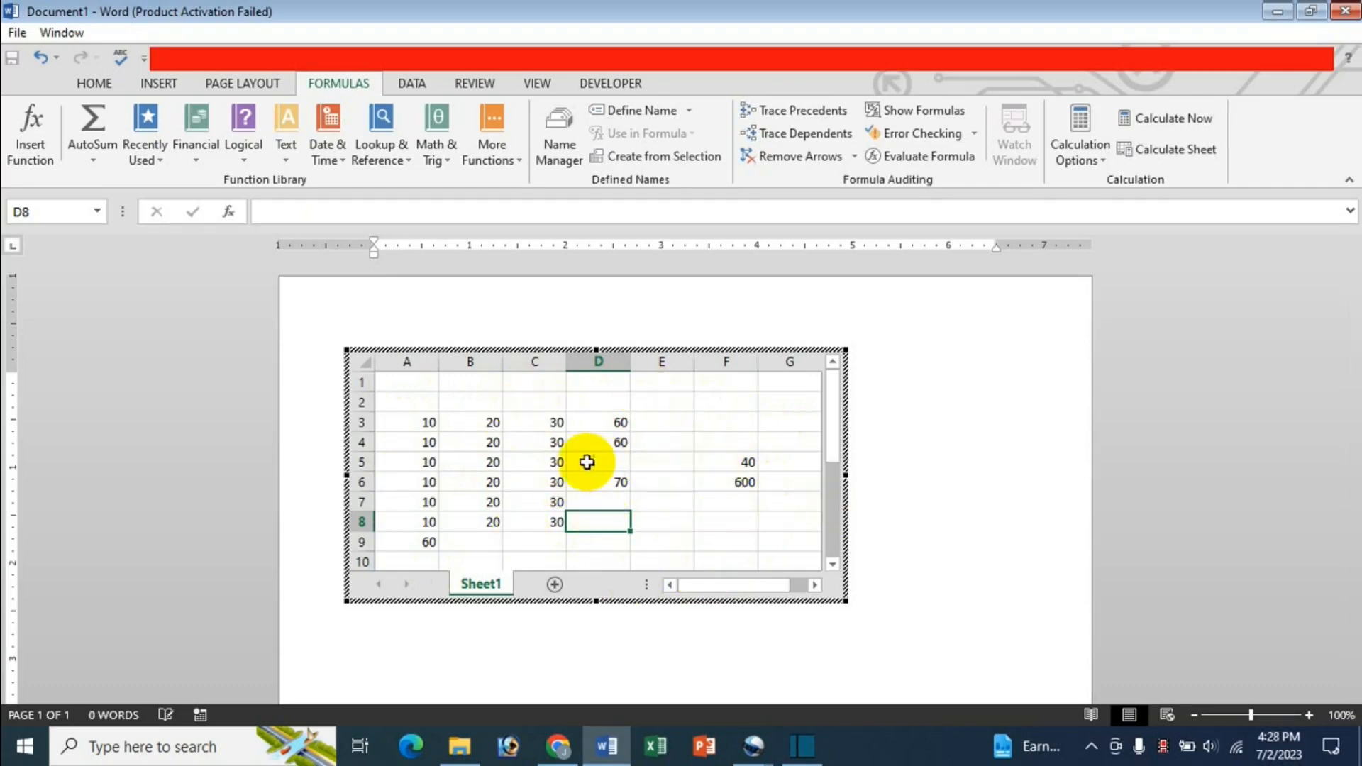
click(976, 442)
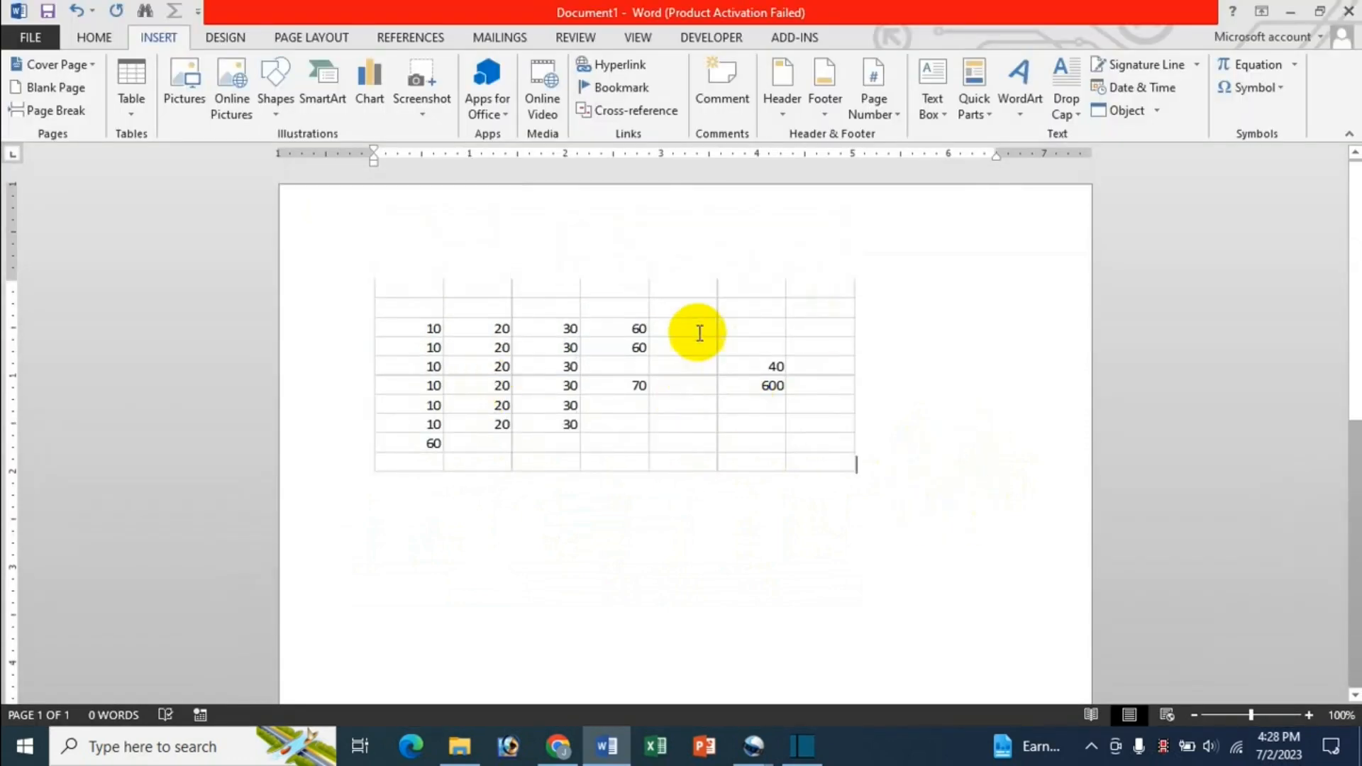
click(634, 331)
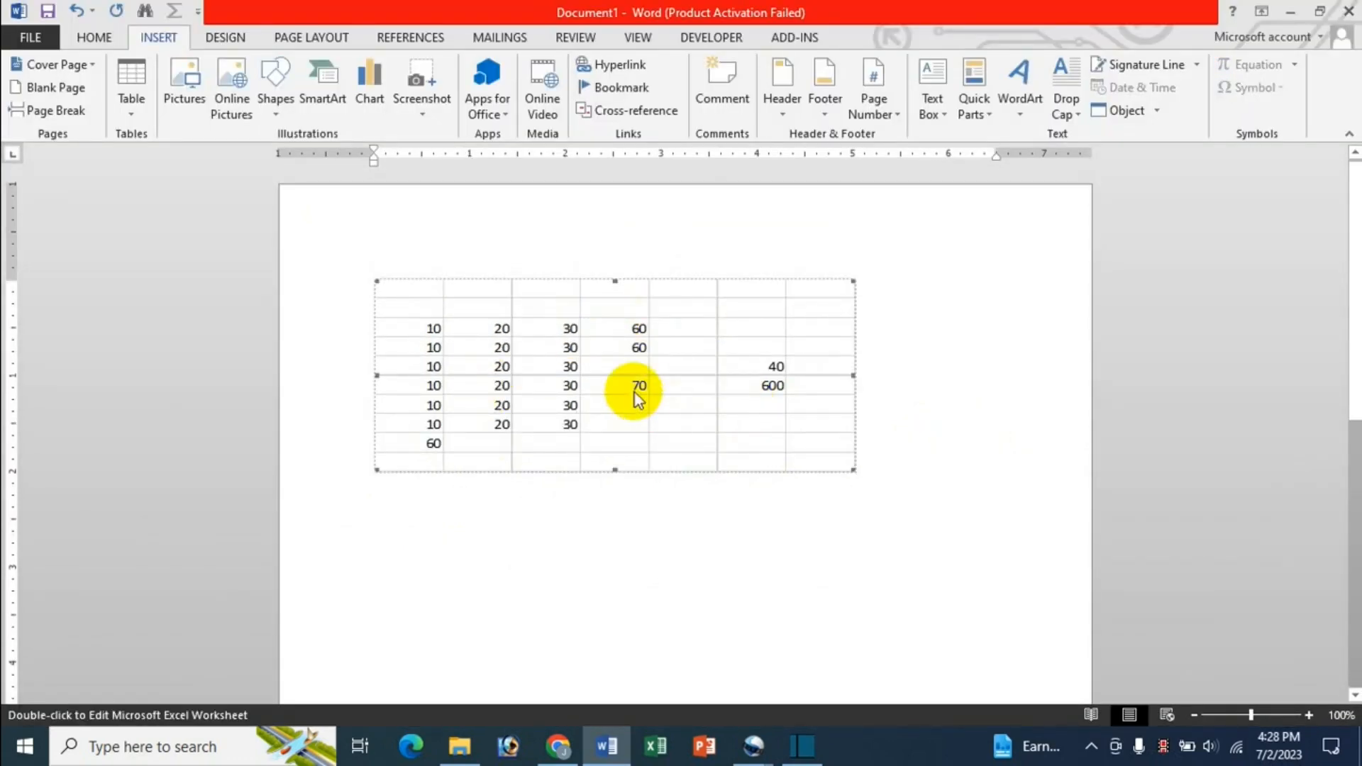
click(1012, 488)
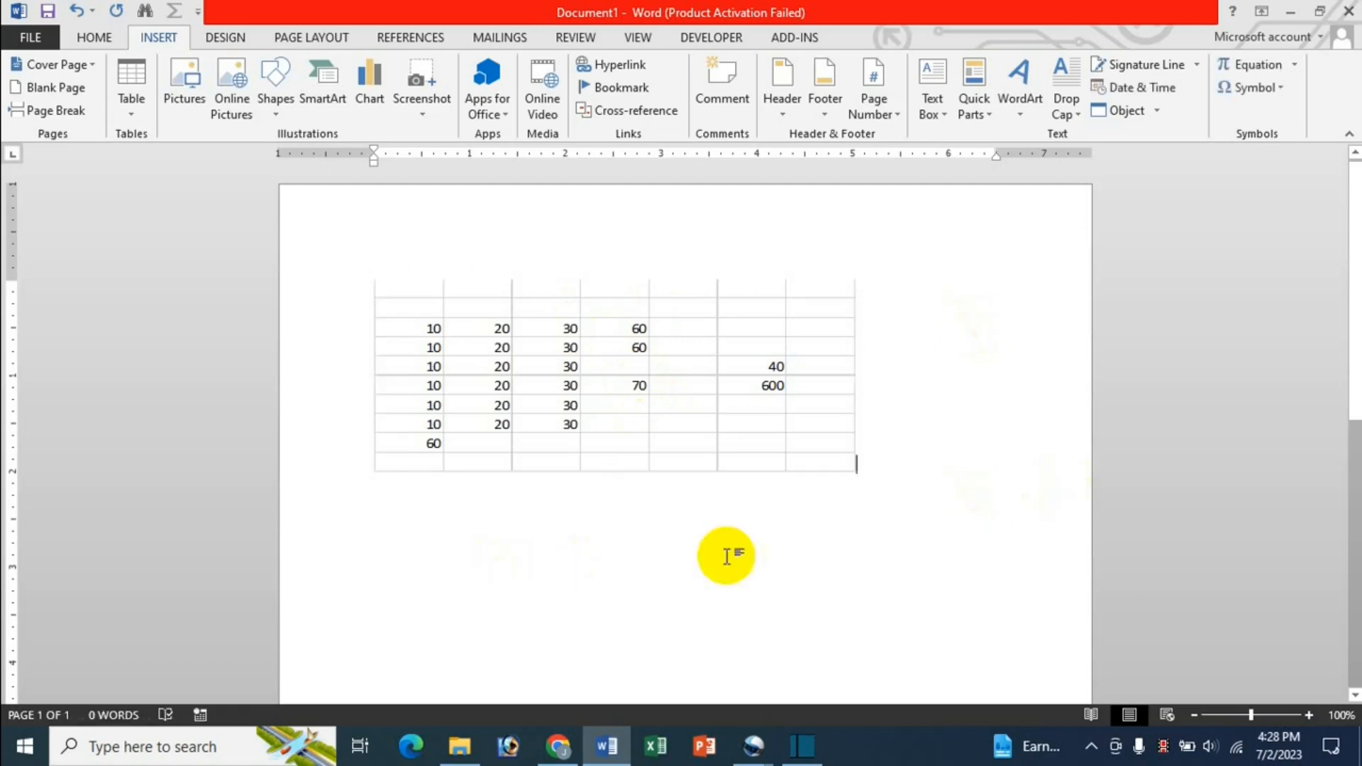
text(sjkdsa sa sadjkas js sad sa sadasd)
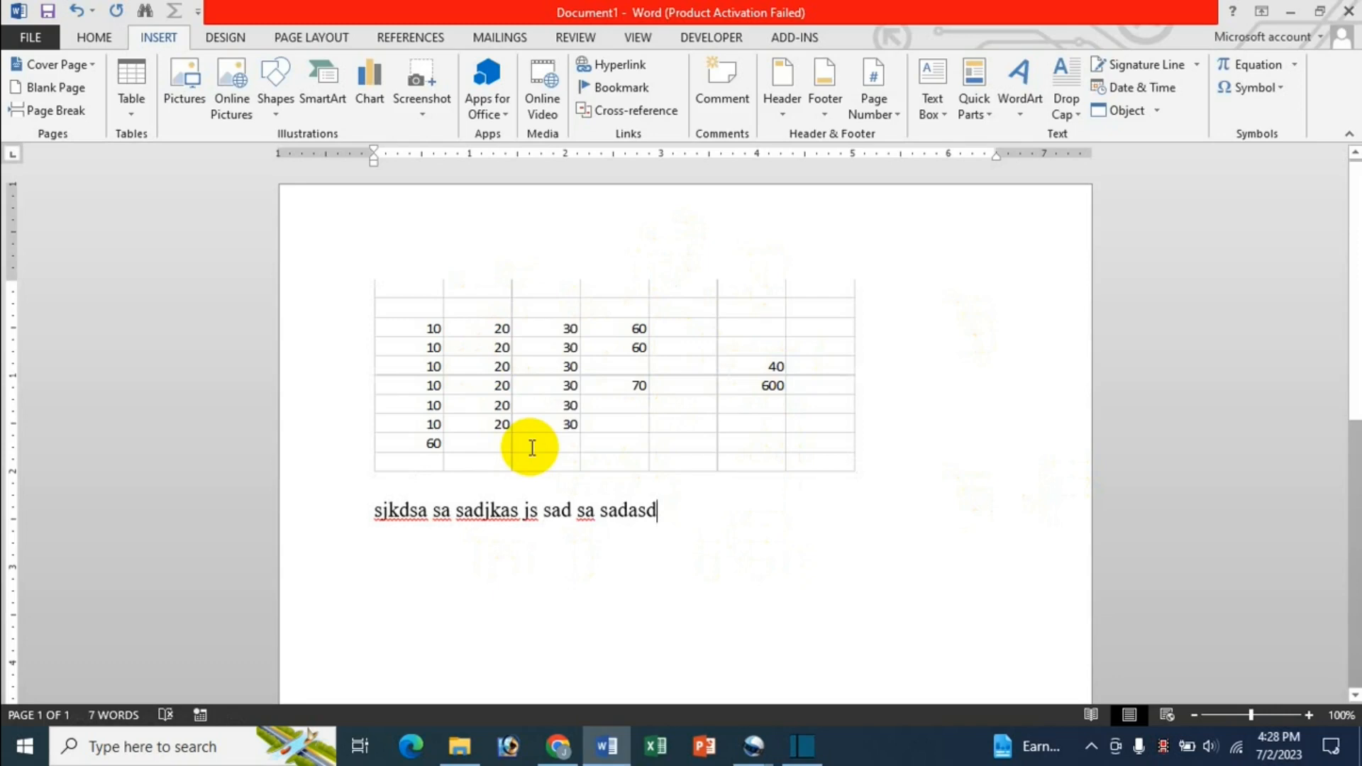
Step: Resize the embedded worksheet to about 4.5 inches wide and centre it on the page
click(601, 347)
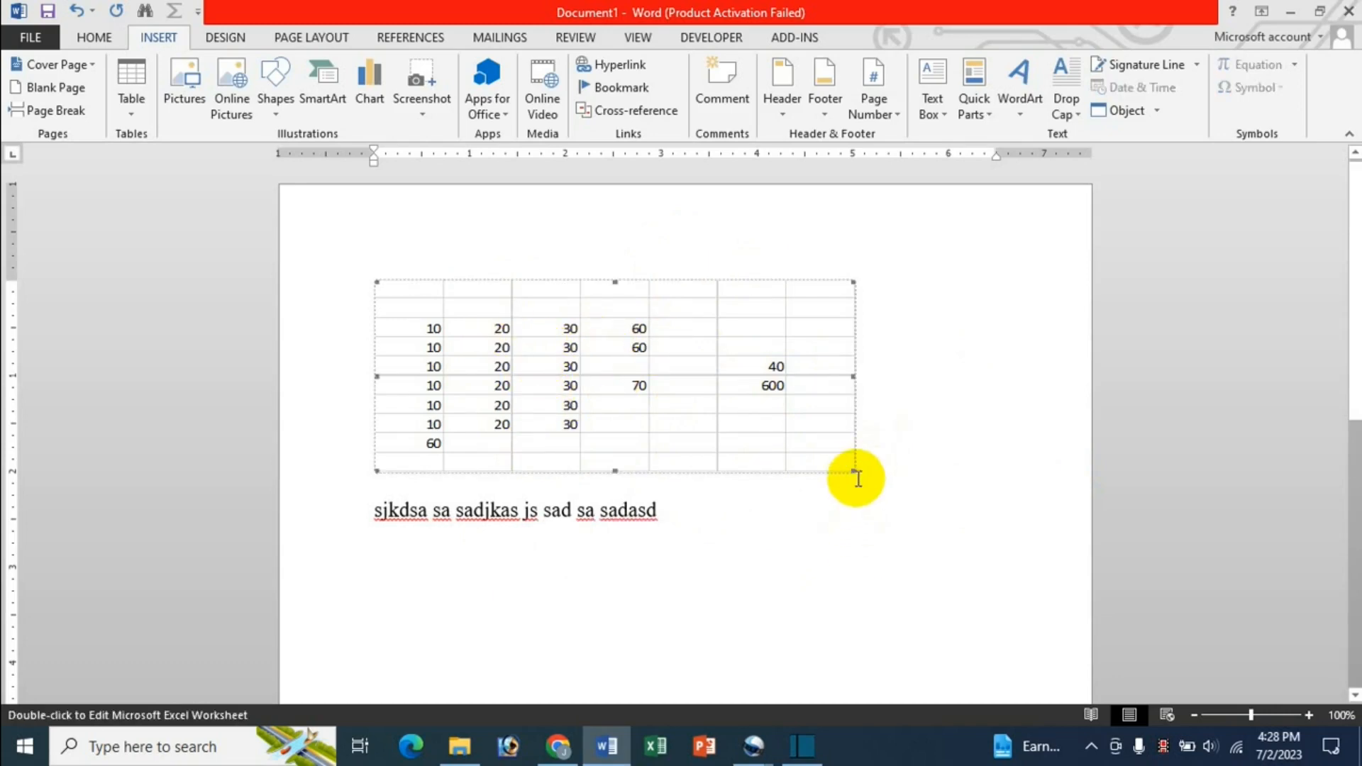
drag(849, 470, 867, 345)
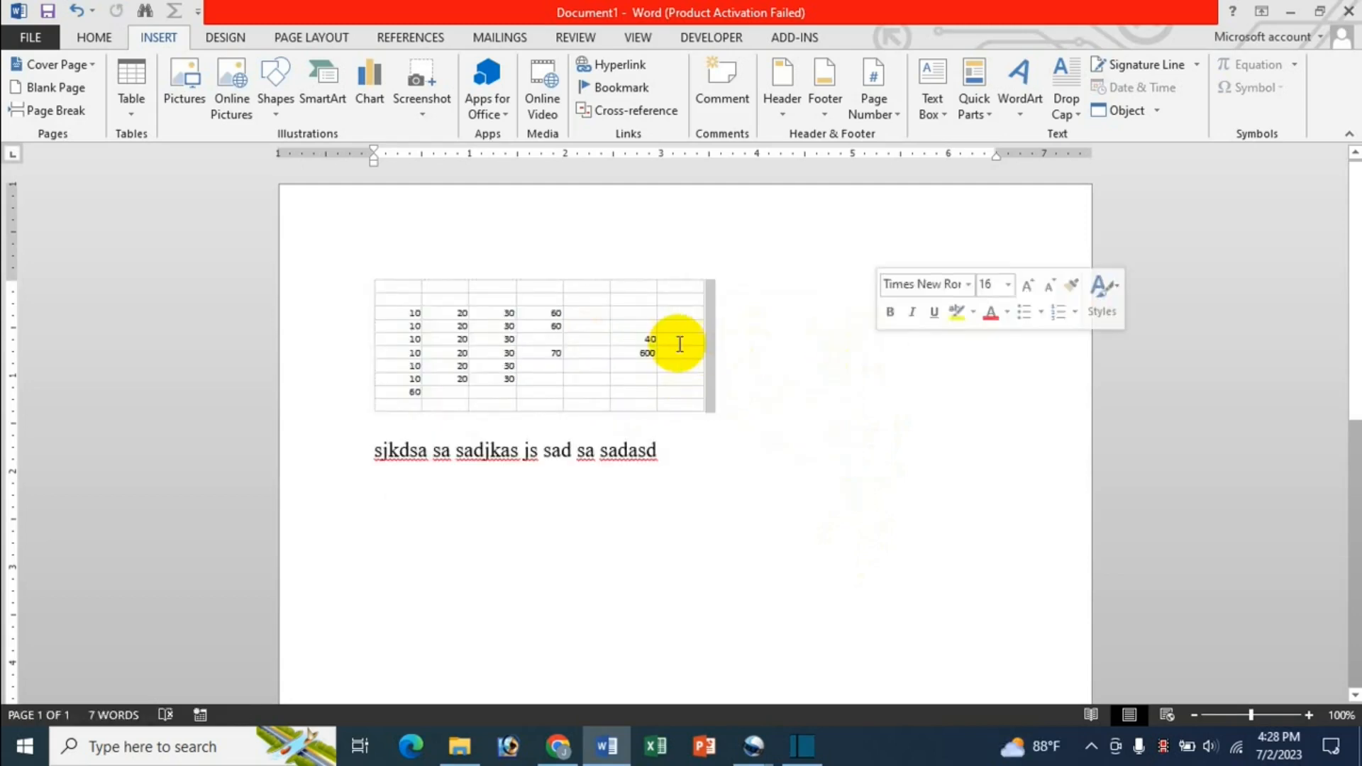
click(678, 344)
drag(703, 348, 786, 348)
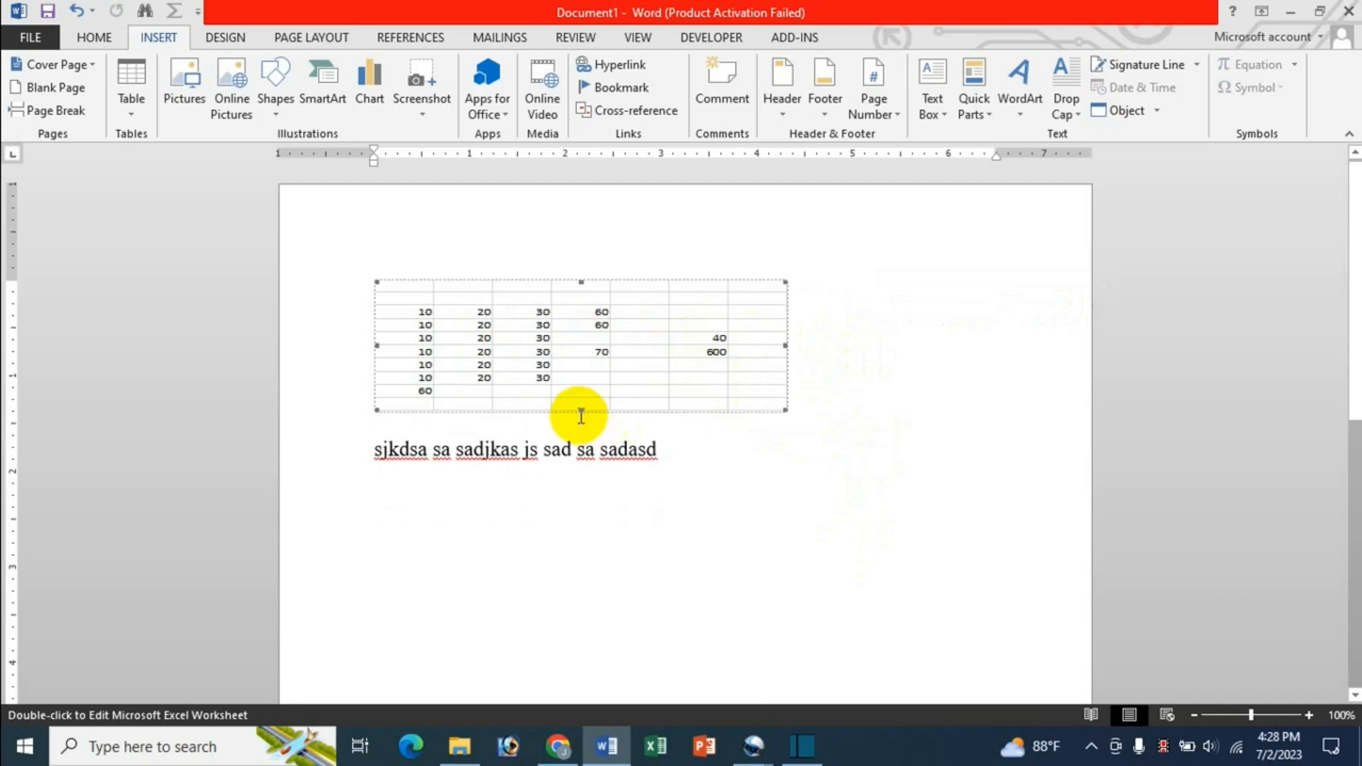
drag(581, 410, 579, 456)
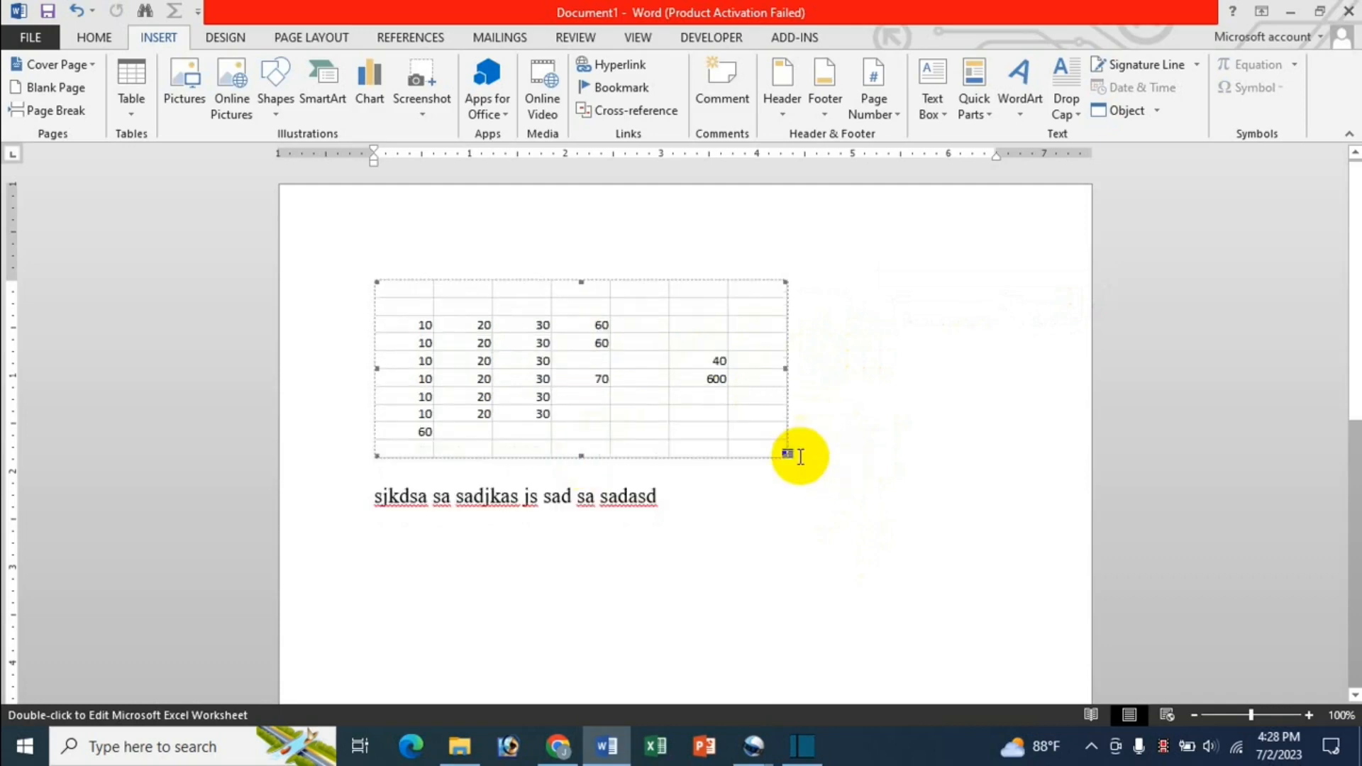
mouse_move(784, 281)
mouse_down()
mouse_move(721, 307)
mouse_move(804, 283)
mouse_up()
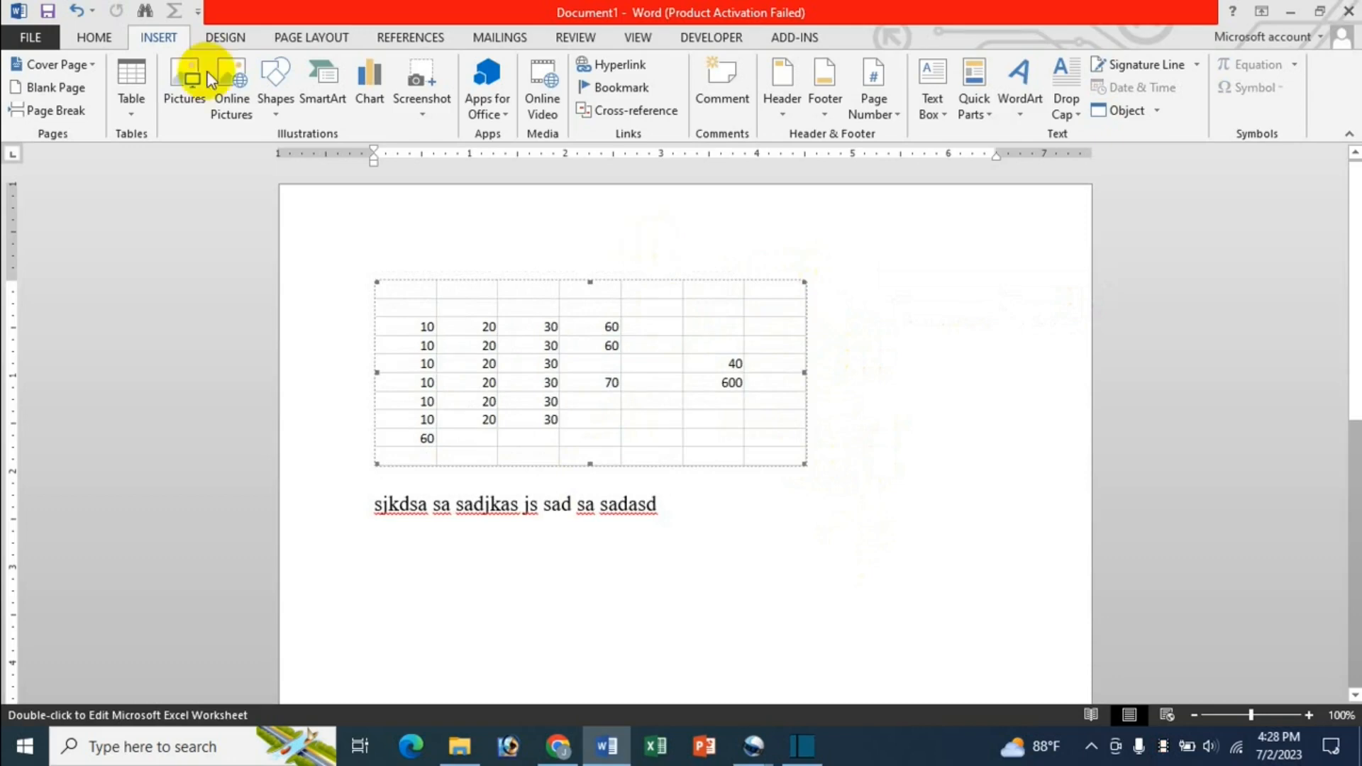
click(95, 35)
click(459, 111)
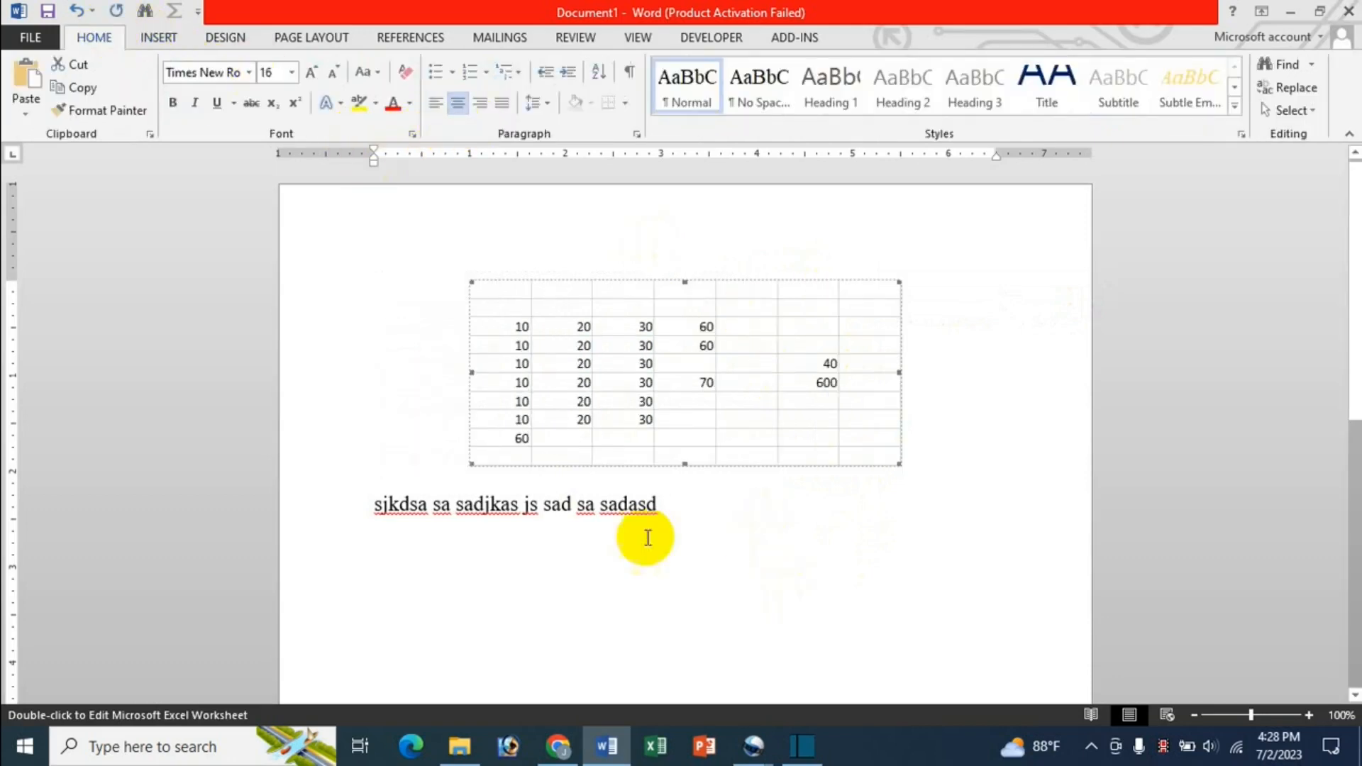
Step: Start a new paragraph after the sample text line
click(666, 508)
key(Return)
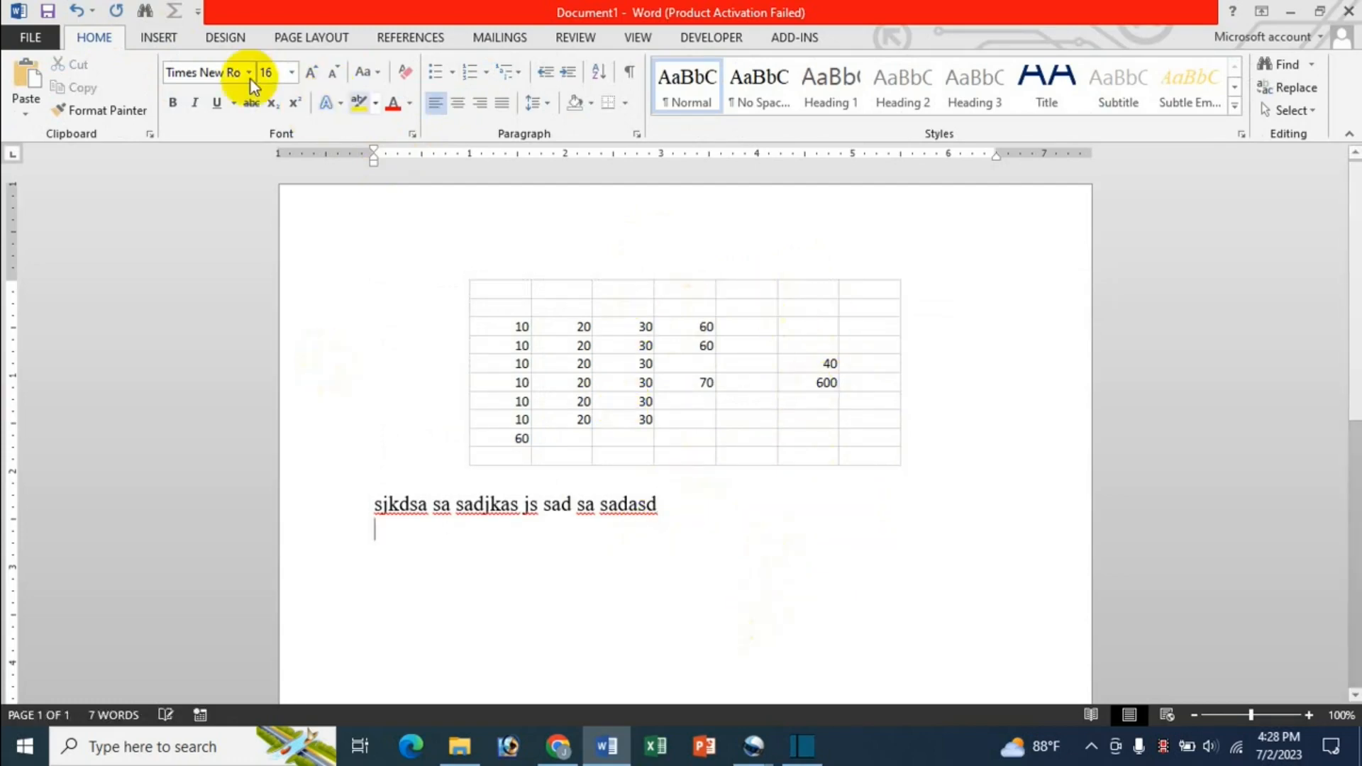
click(181, 37)
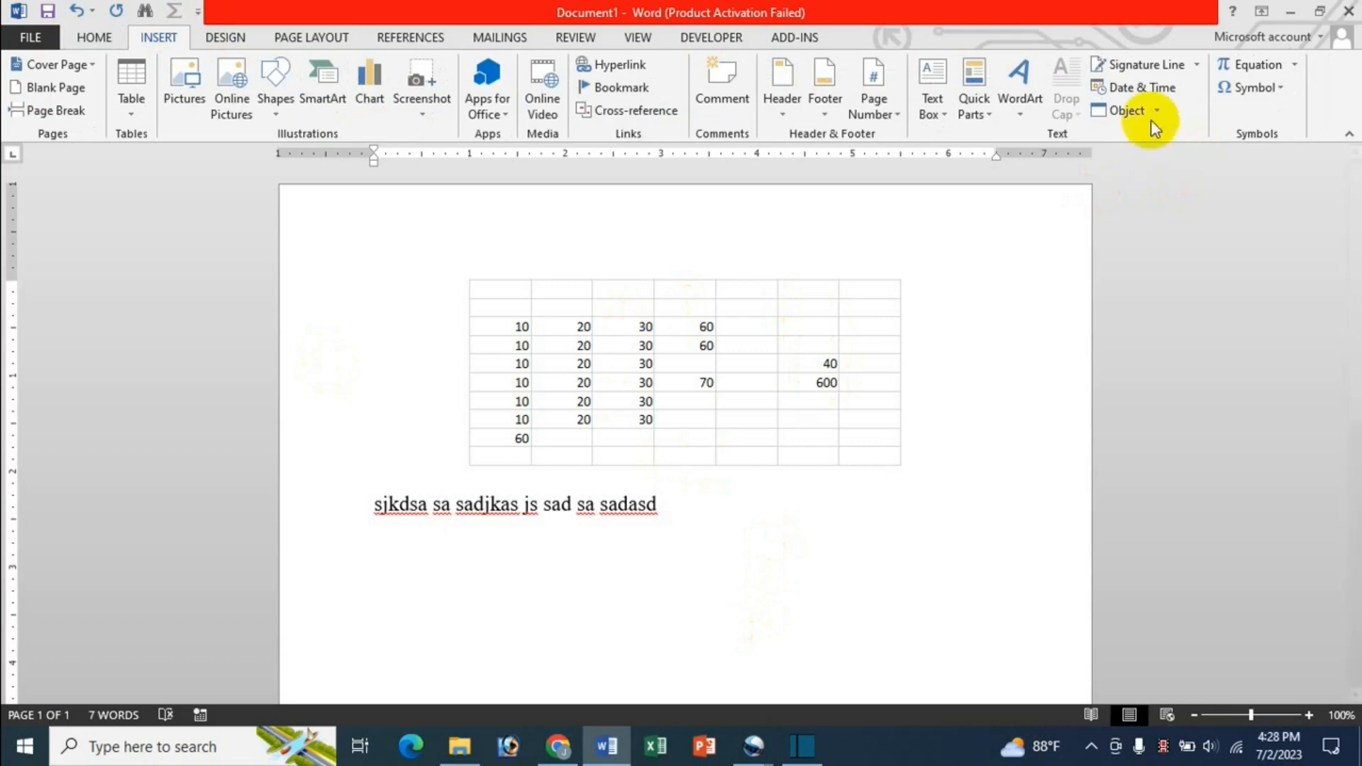
click(1125, 111)
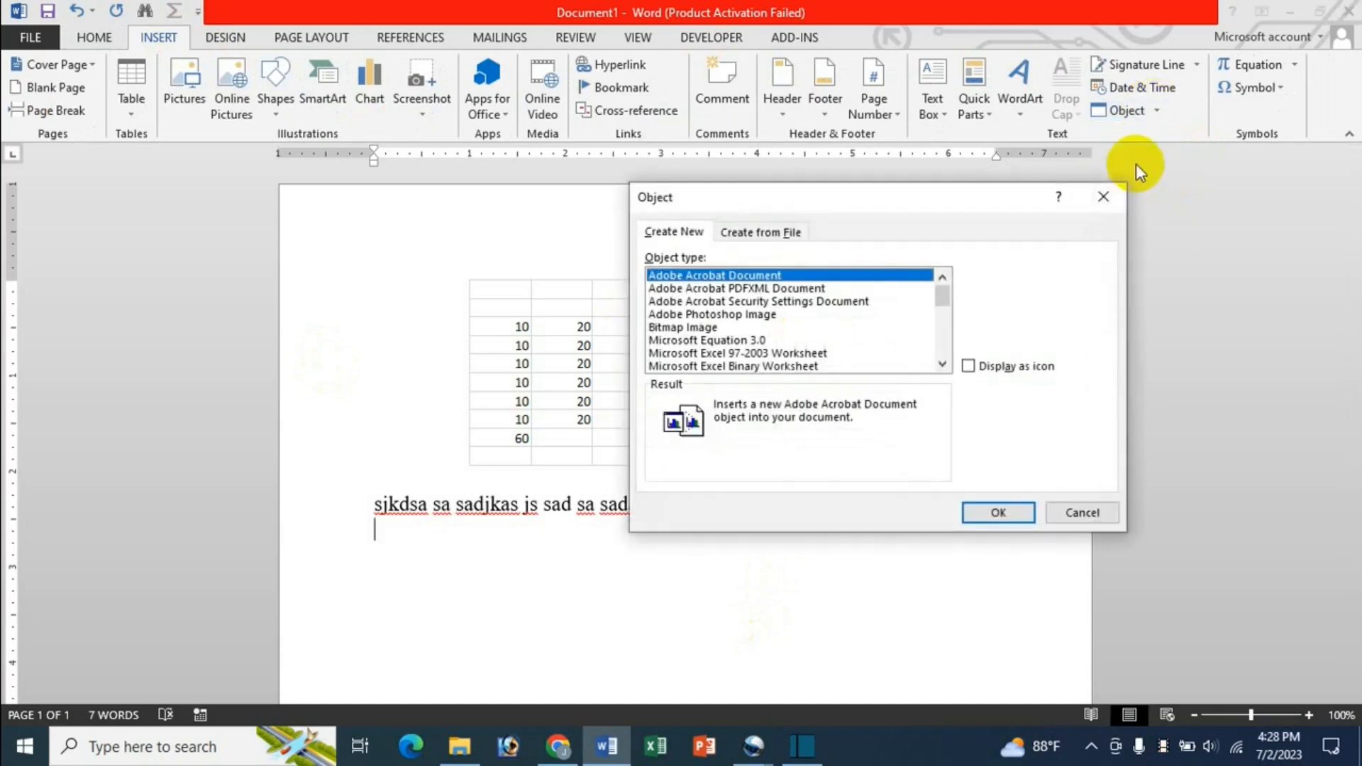
click(1082, 513)
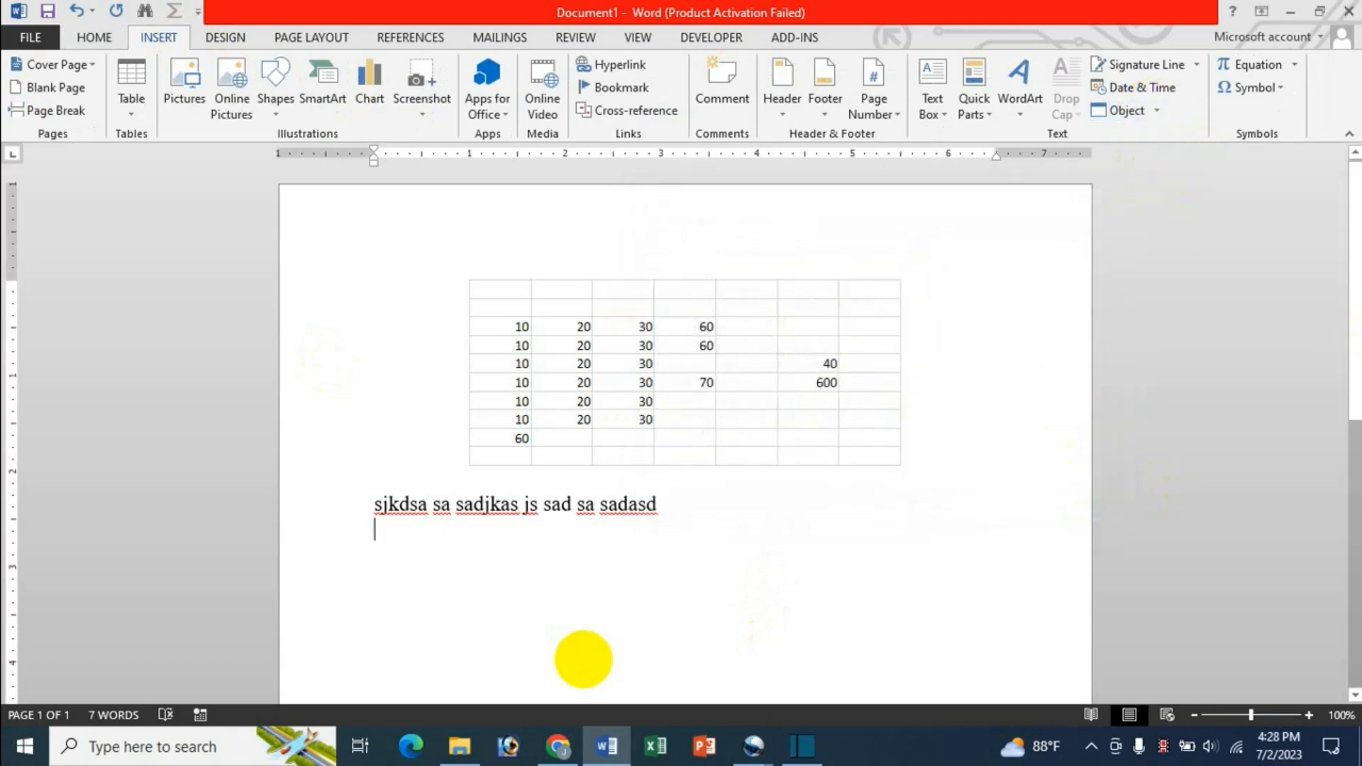
Step: Add another empty line and insert a new blank Excel spreadsheet below the sample text
key(Return)
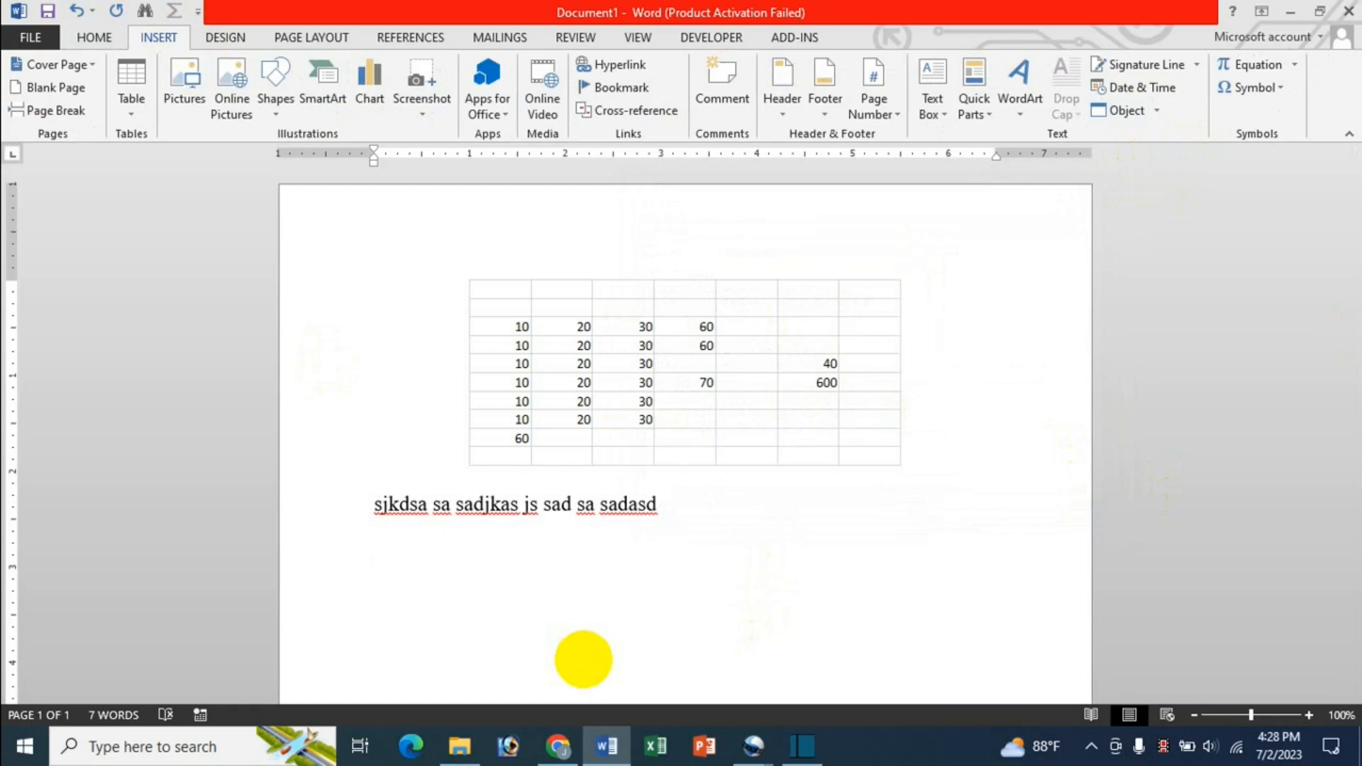
click(133, 118)
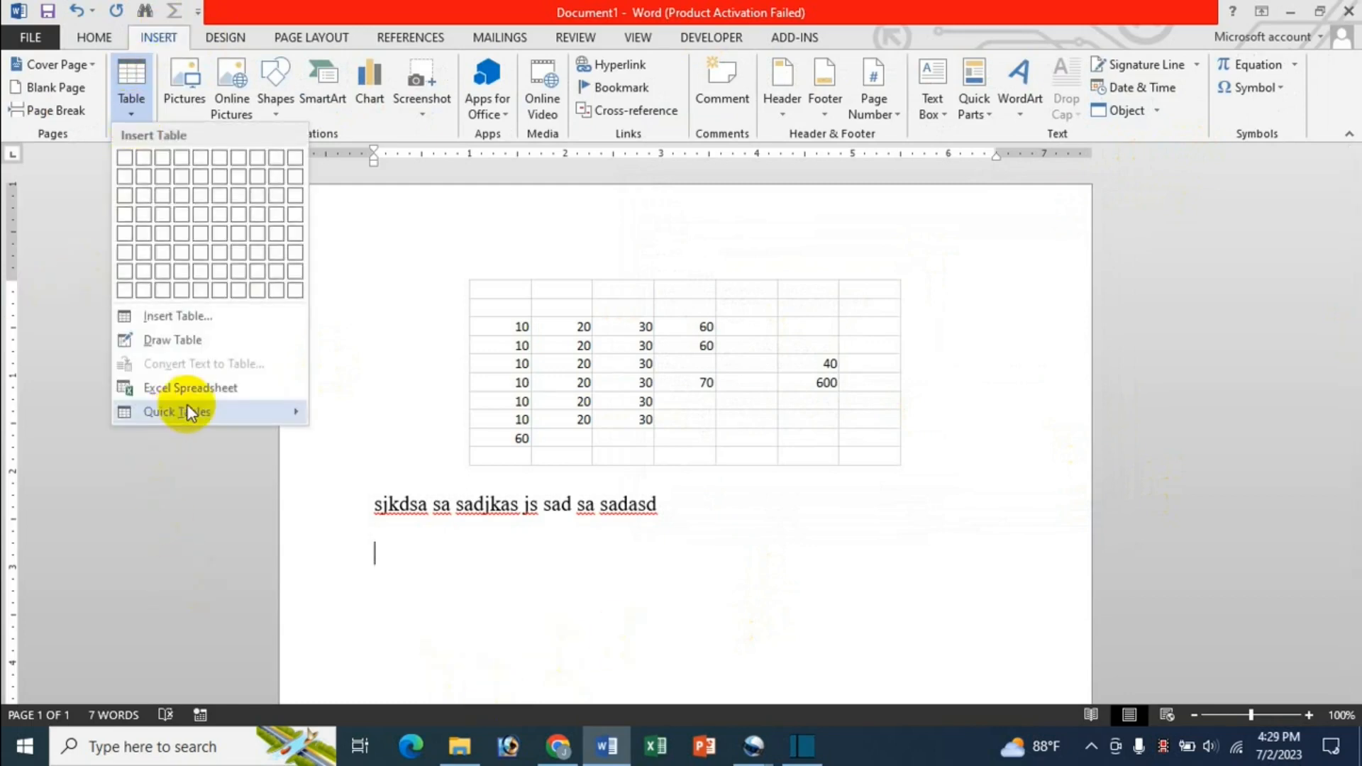
click(207, 389)
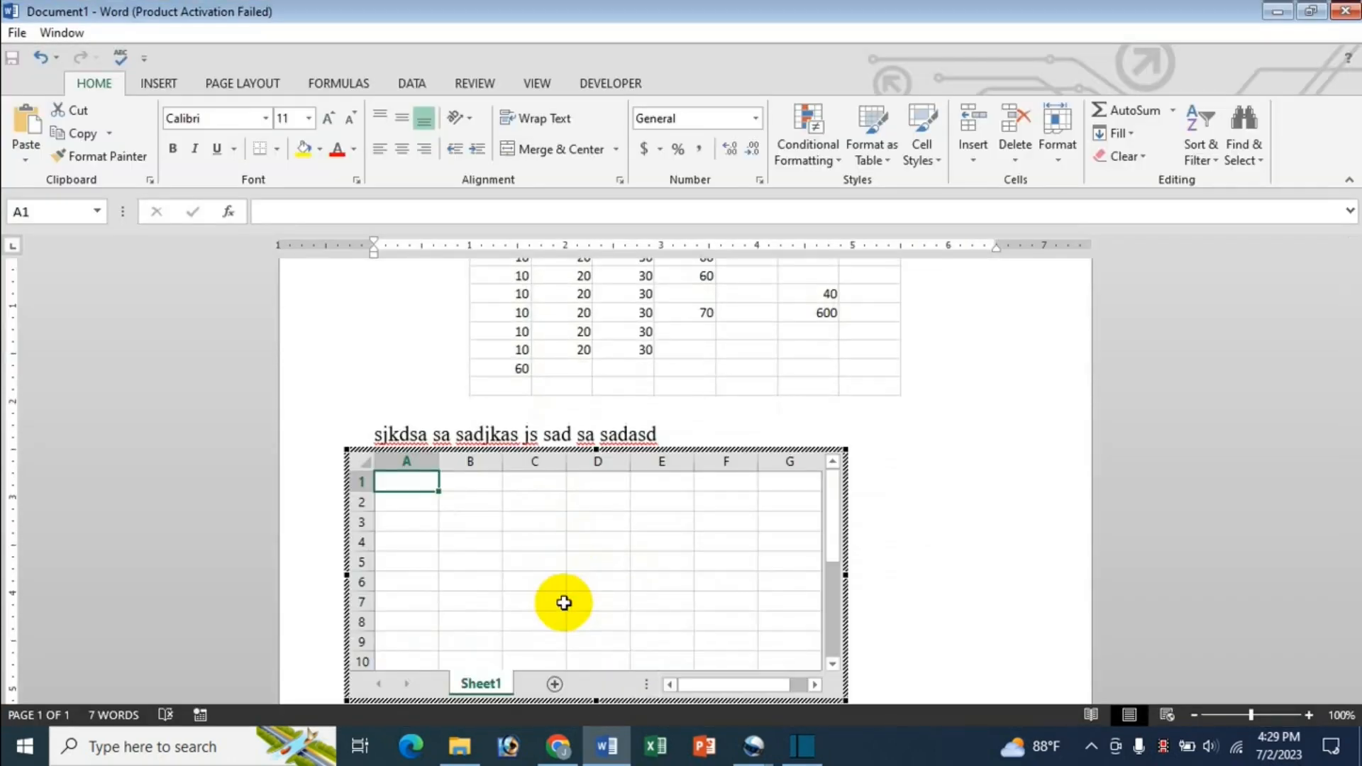
Step: Enter the sample texts sda, s and sdd in cells B12, C12 and D12 of the new embedded sheet
scroll(564, 603, down, 1)
scroll(675, 569, down, 1)
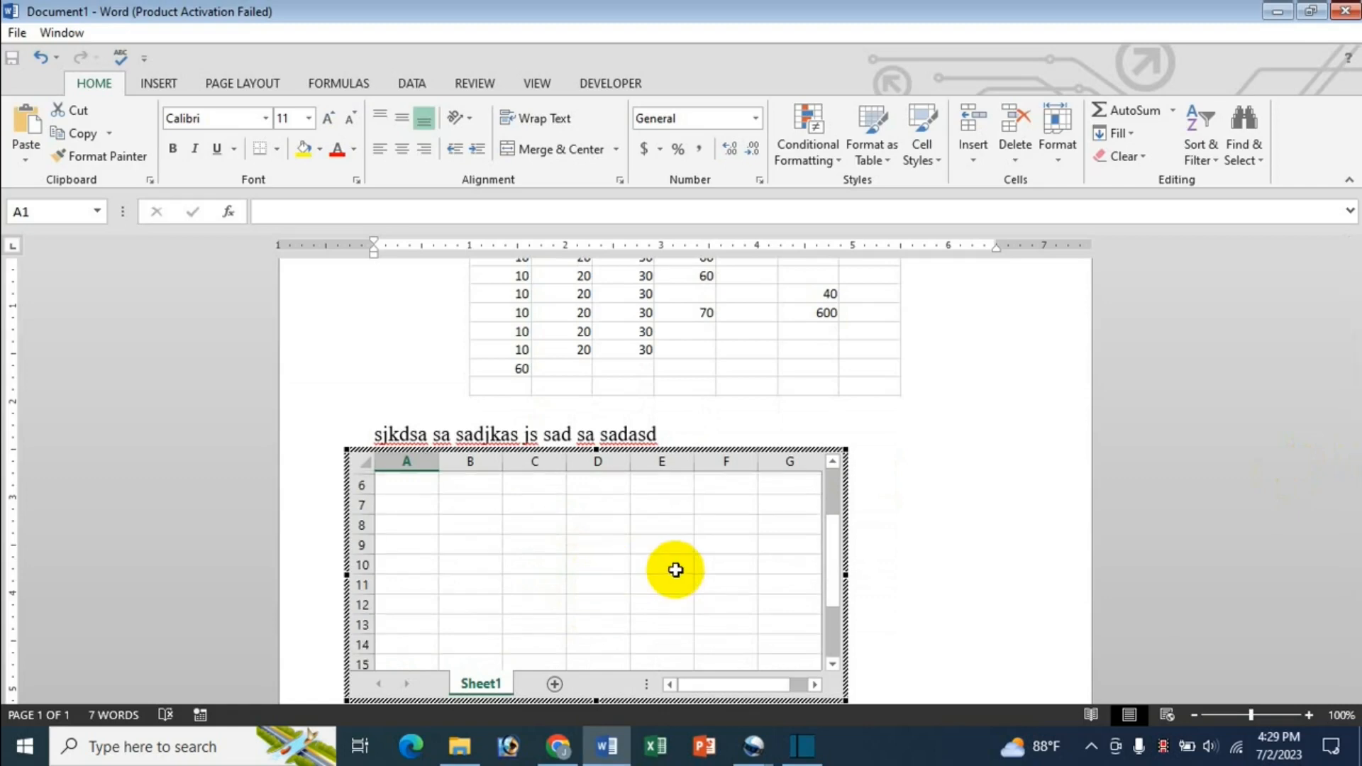
scroll(675, 570, down, 1)
click(471, 520)
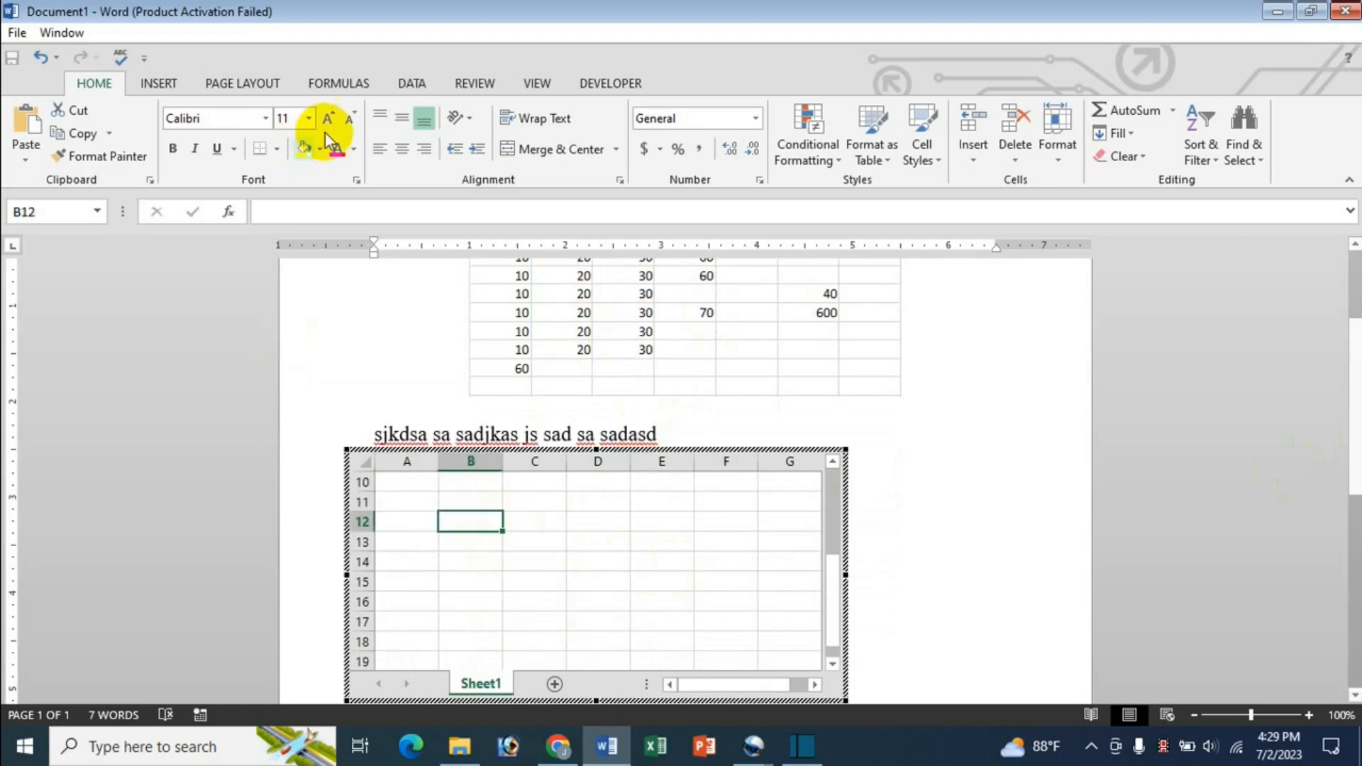
click(242, 83)
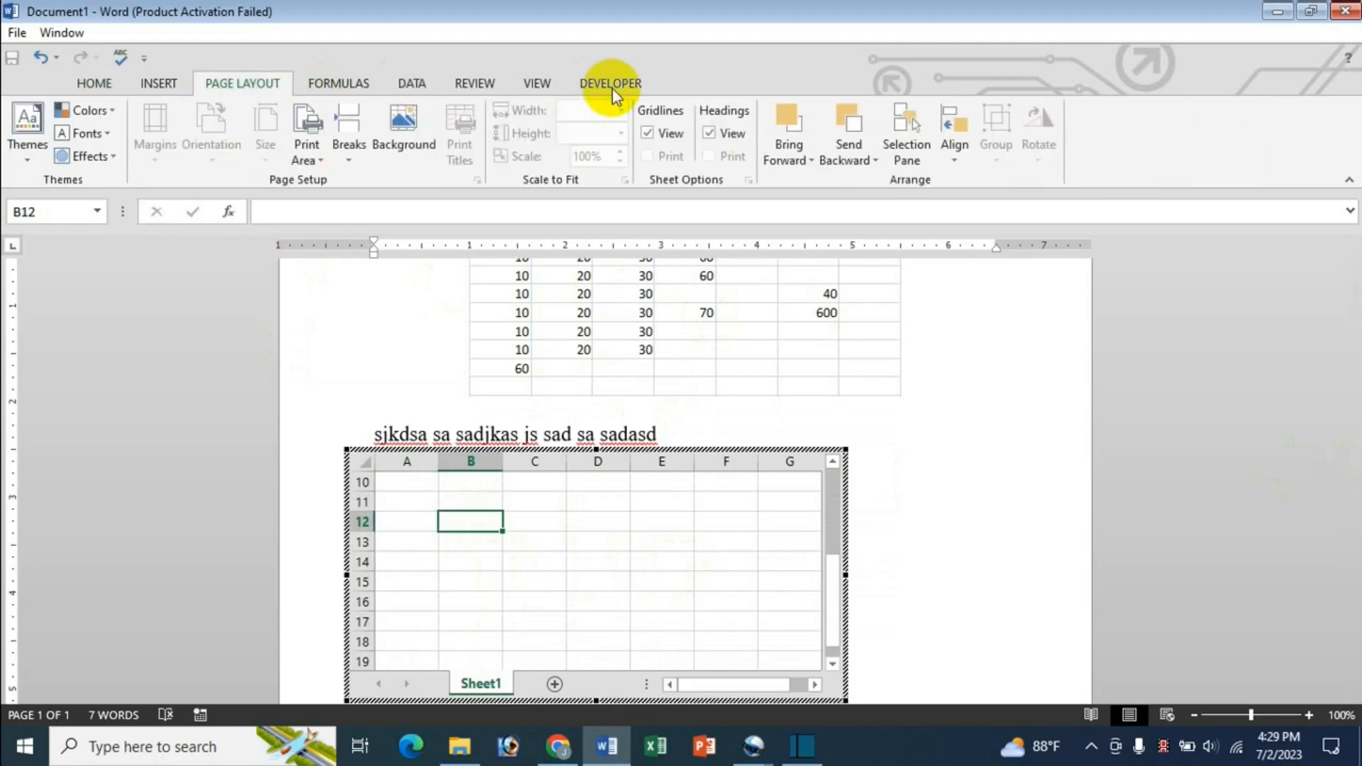
click(158, 83)
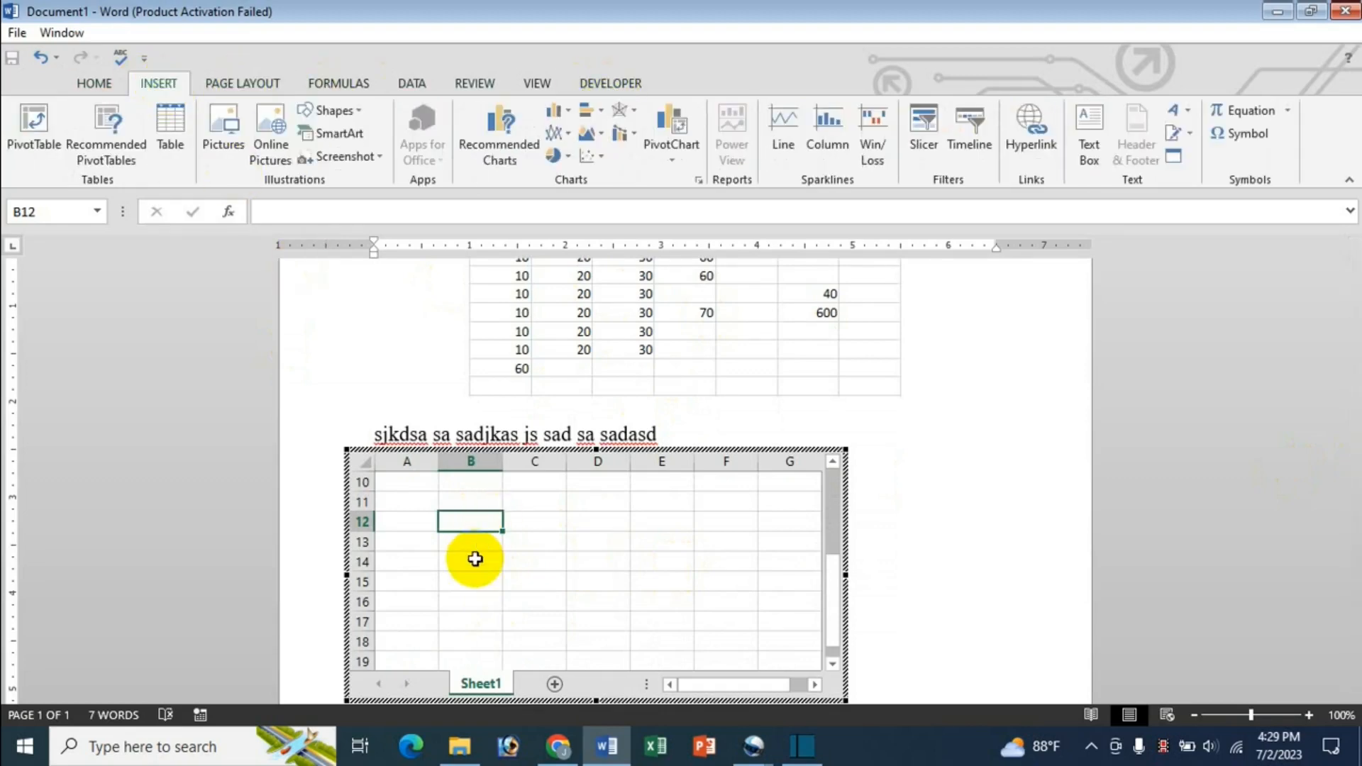
text(sda)
key(Tab)
text(s)
key(Tab)
text(sdd)
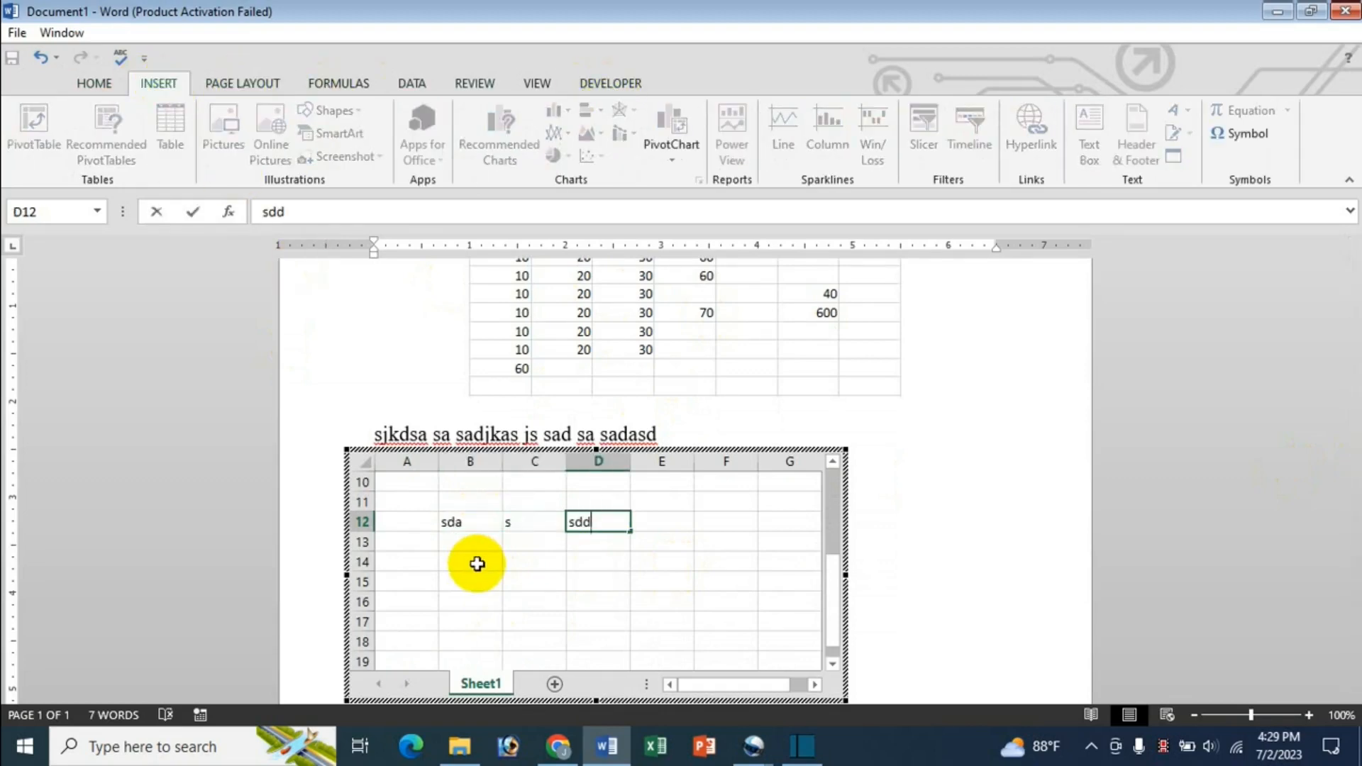
key(Tab)
Step: Commit the entry in D12 and delete the whole column C from the embedded worksheet
click(552, 526)
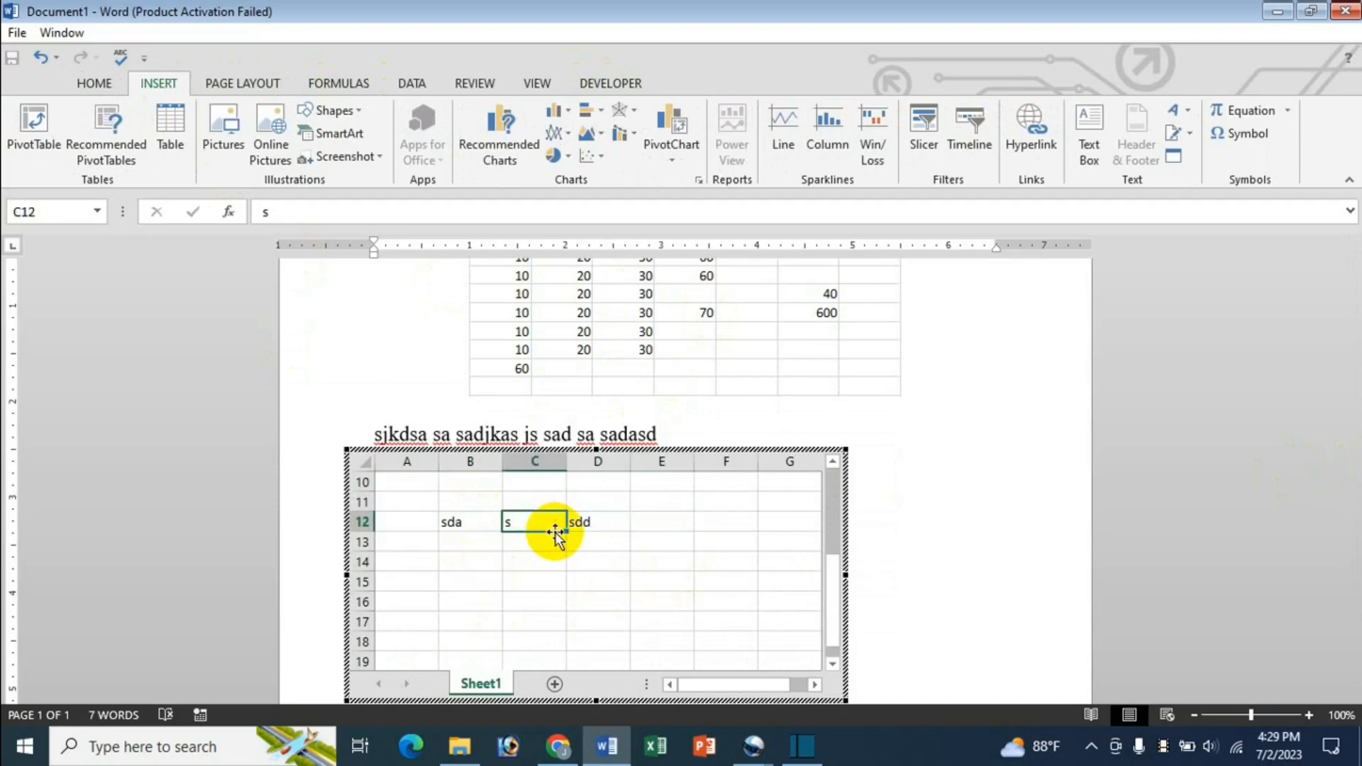
click(545, 460)
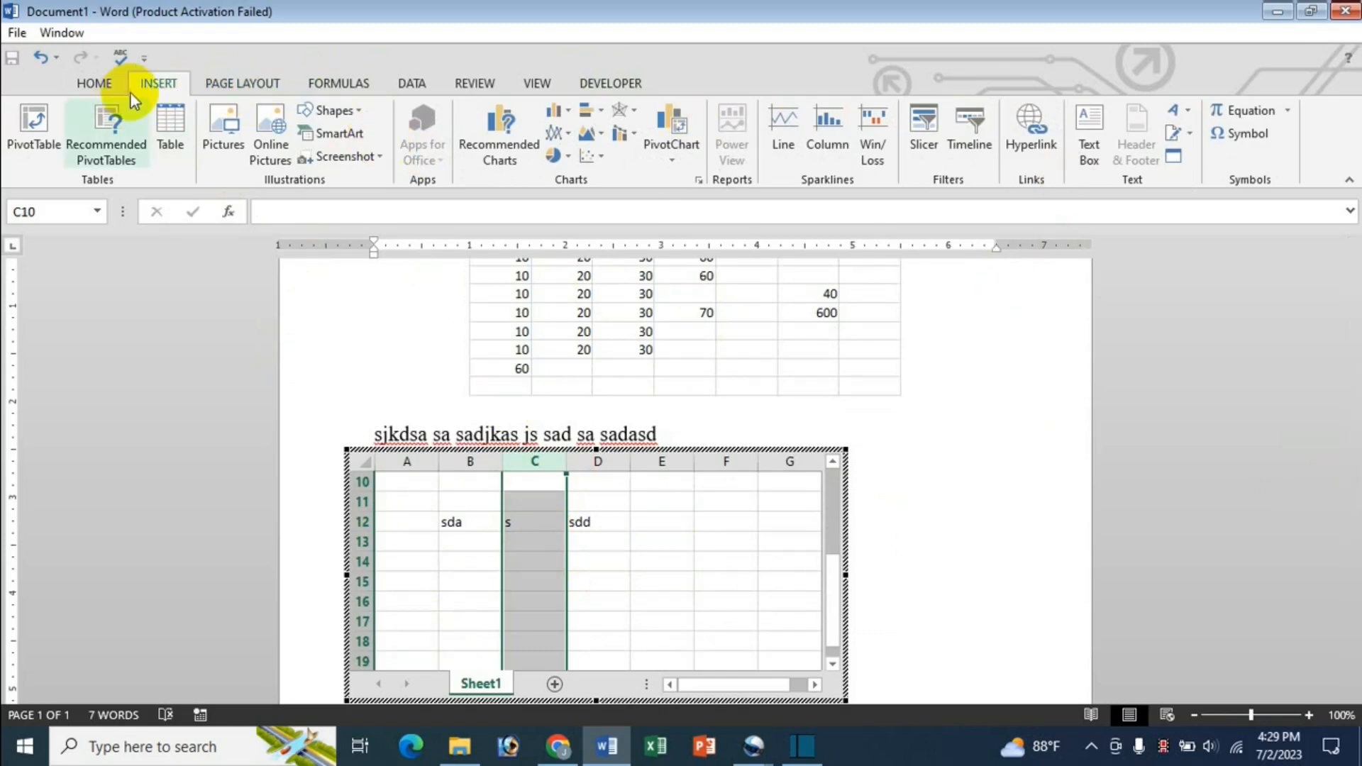
click(99, 85)
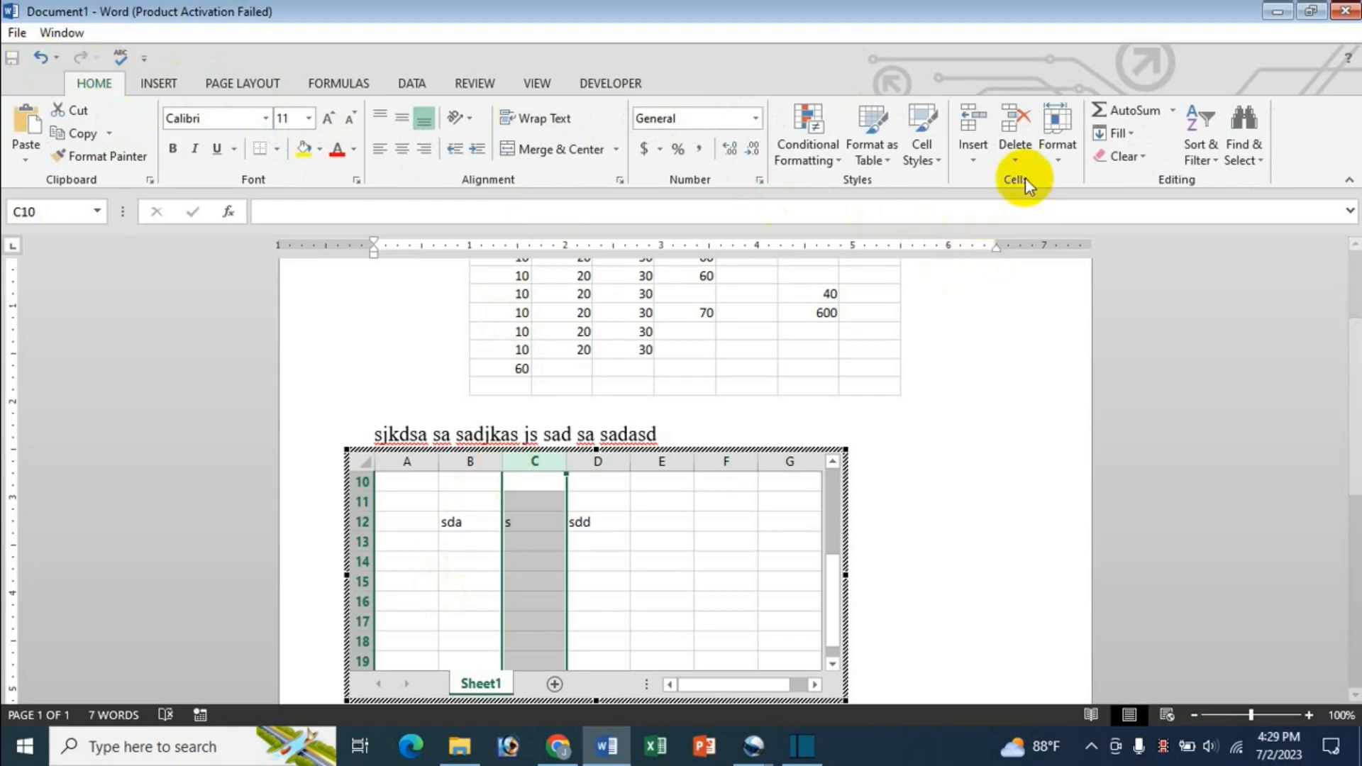
click(1020, 159)
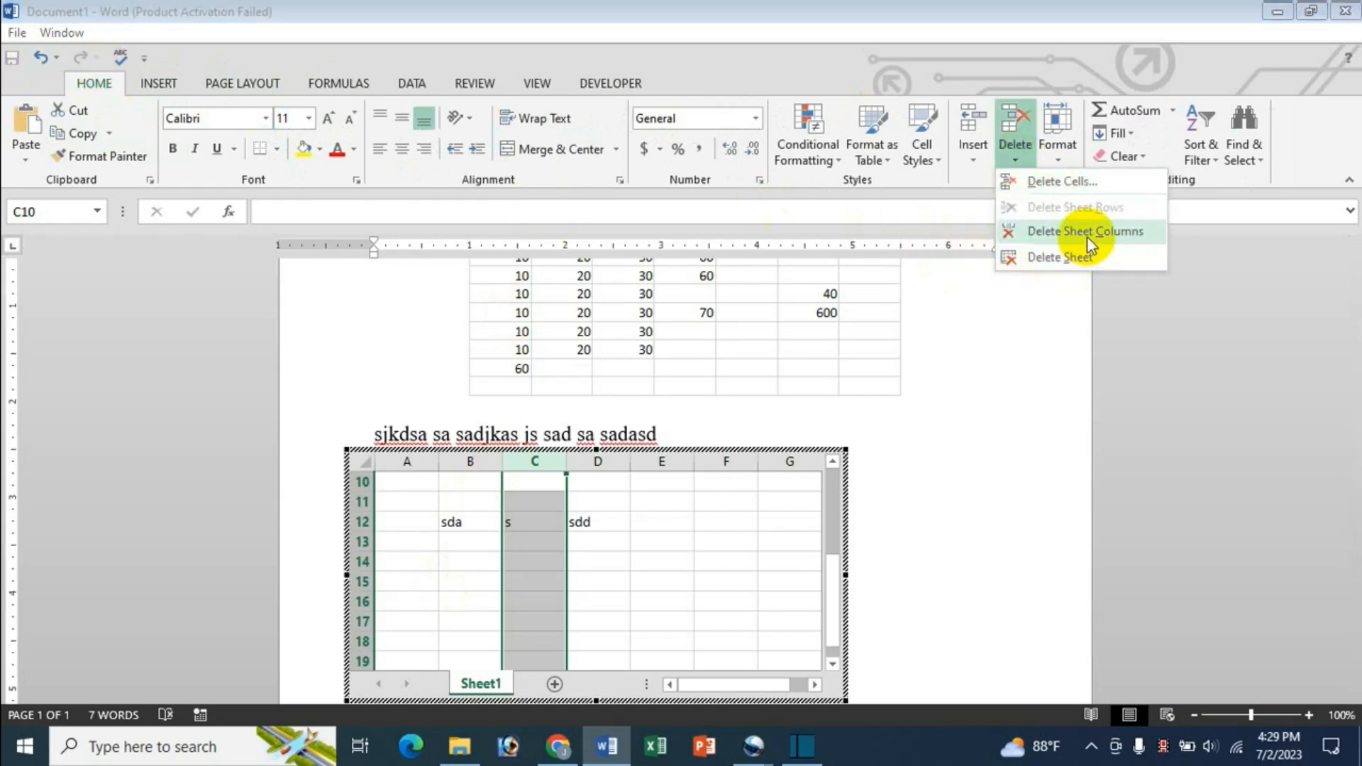
click(1087, 236)
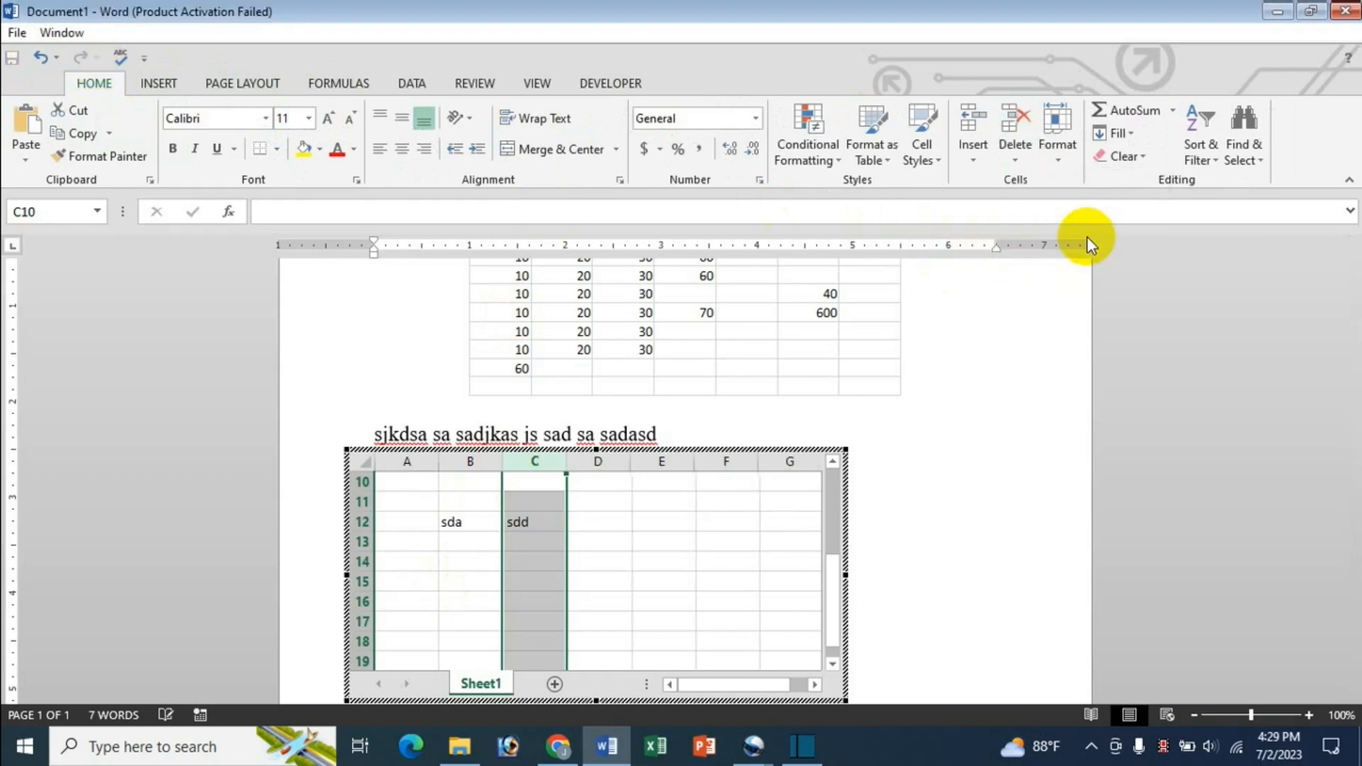
Step: Insert a blank sheet column at column C, between the sda and sdd entries
click(974, 161)
click(1041, 232)
click(645, 523)
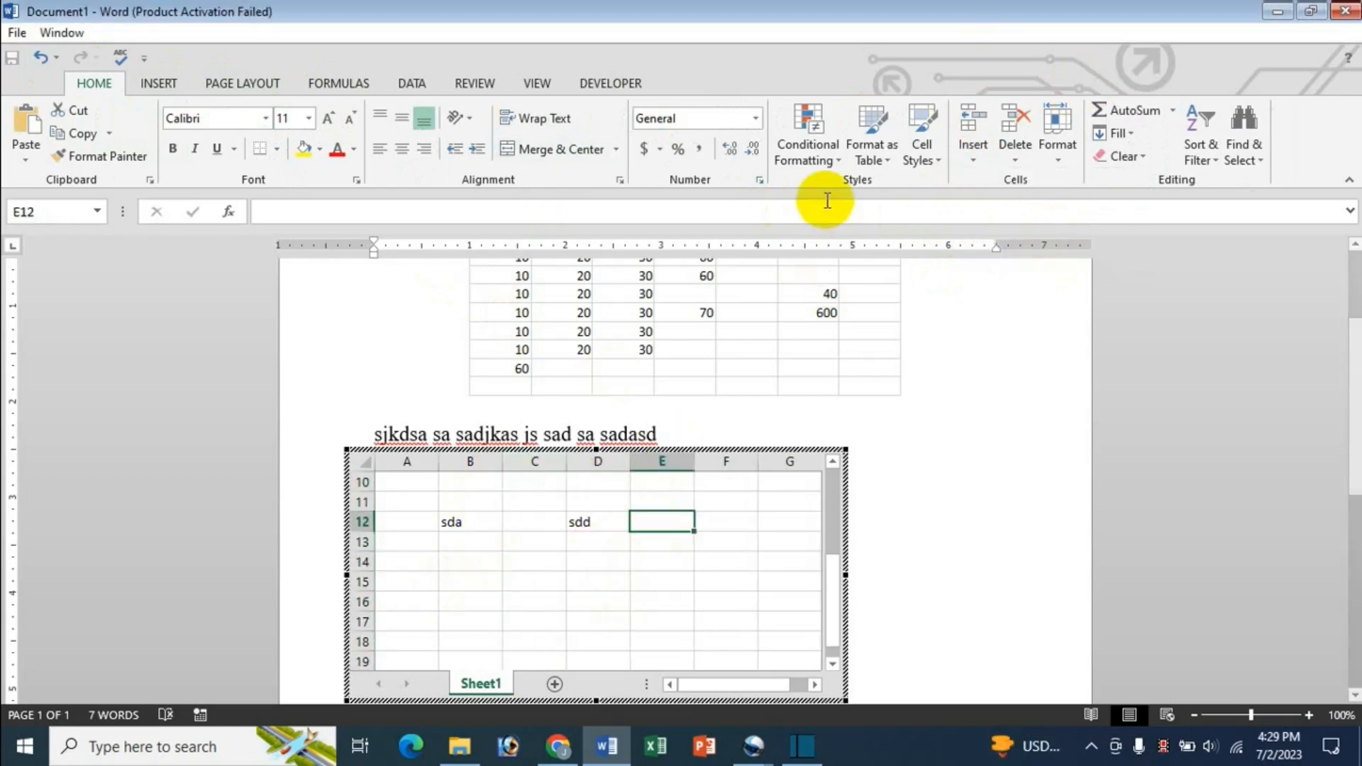
click(807, 142)
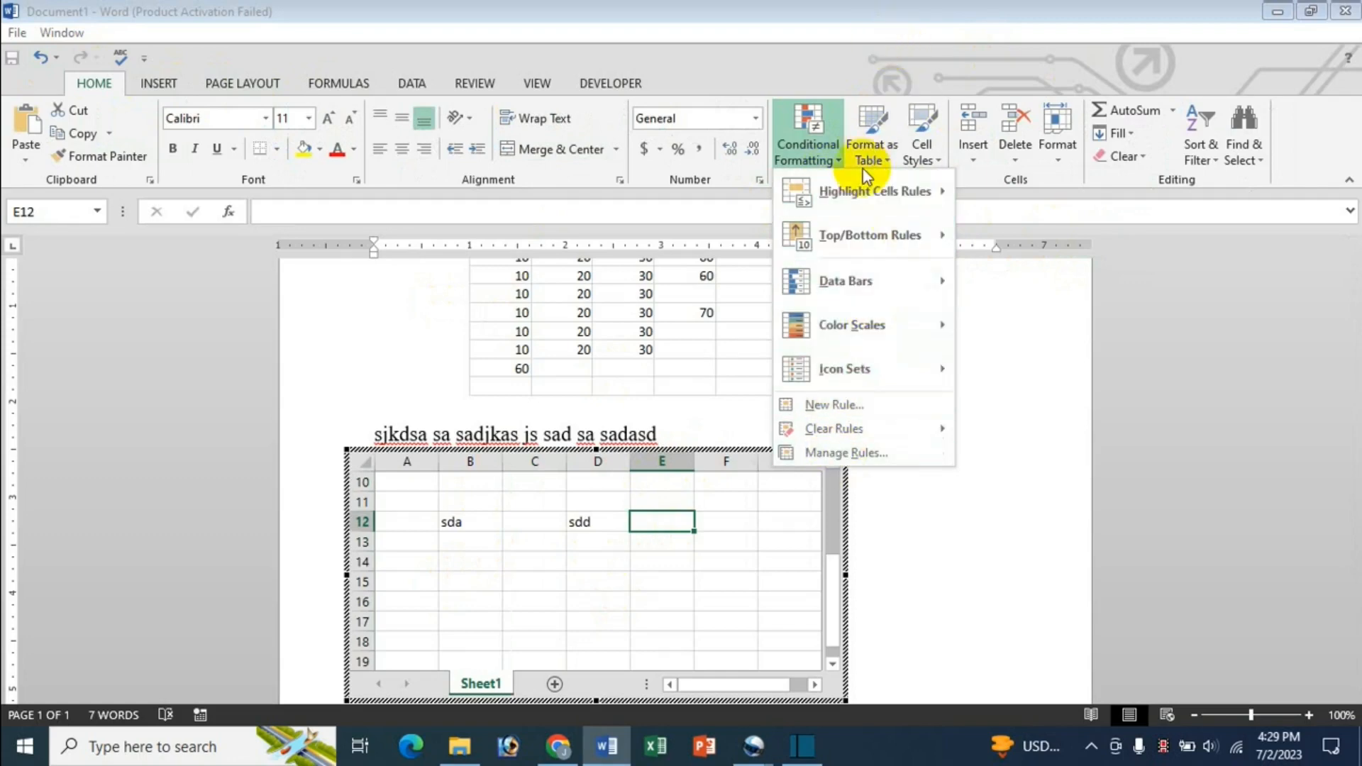
click(534, 592)
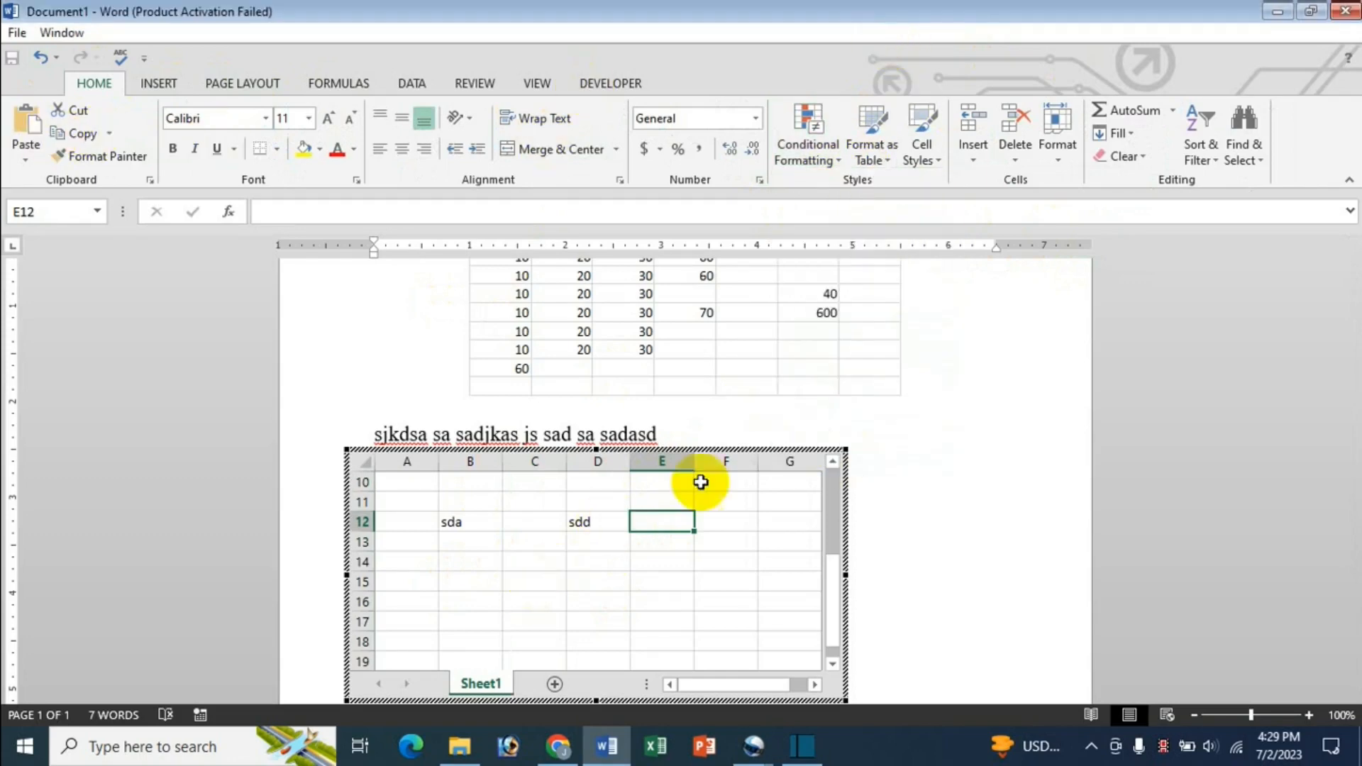
Step: Leave worksheet editing, centre the second embedded sheet on the page and shrink it to about 4.5 inches wide
click(952, 521)
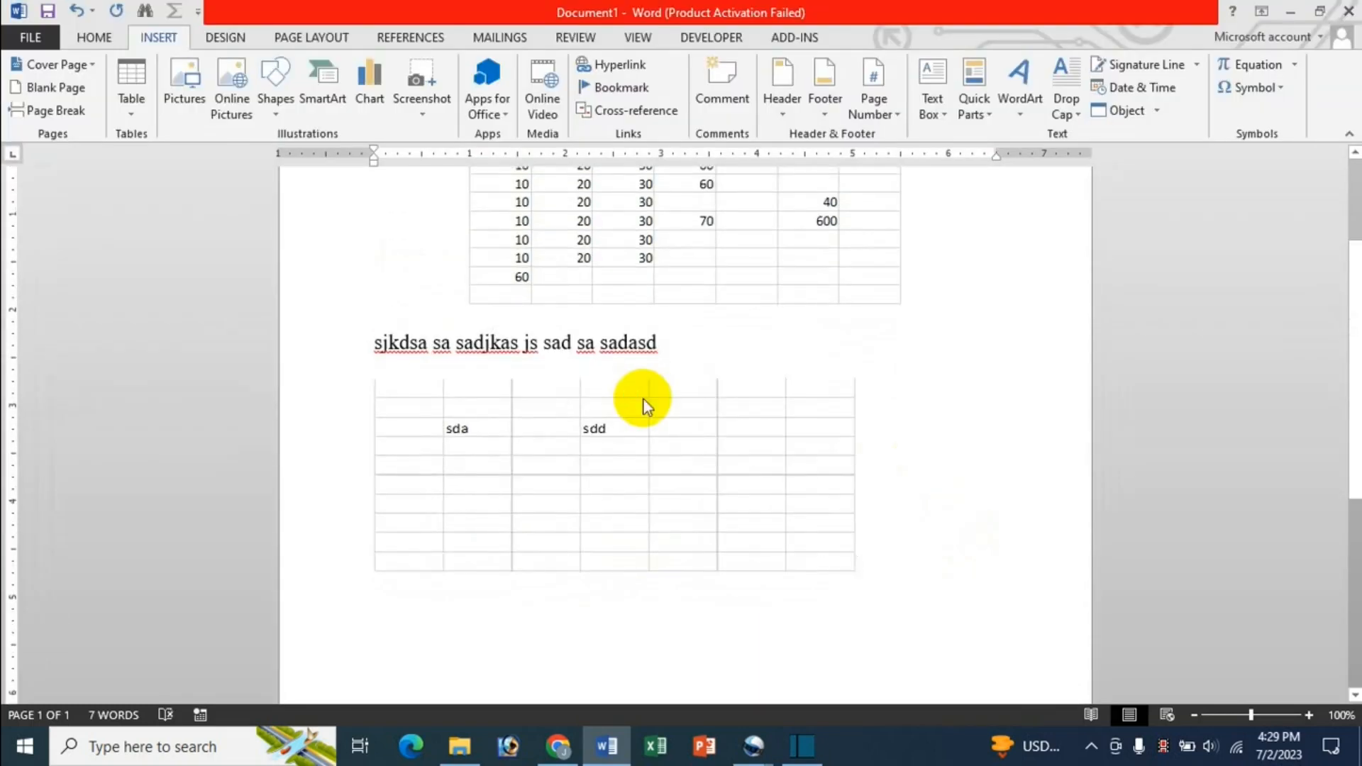
click(644, 406)
click(95, 37)
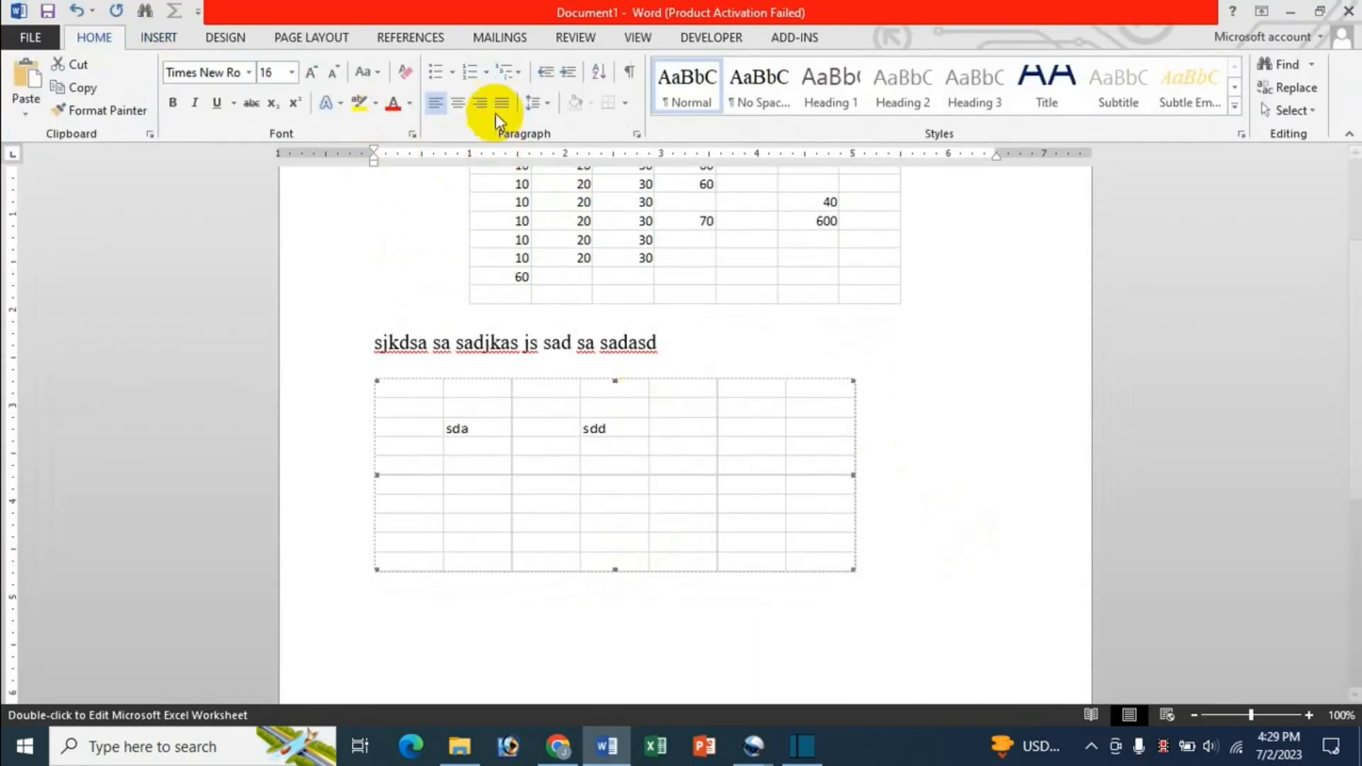
click(459, 103)
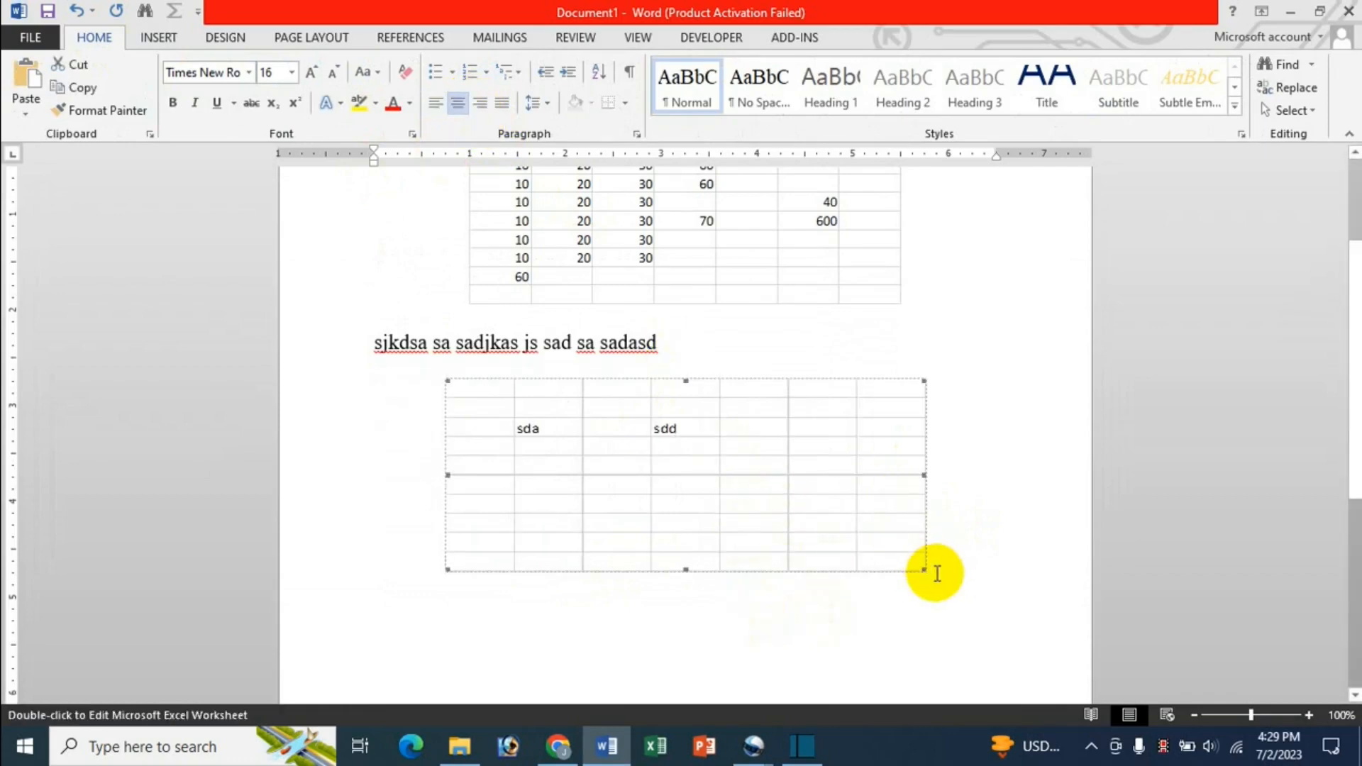
drag(925, 569, 883, 548)
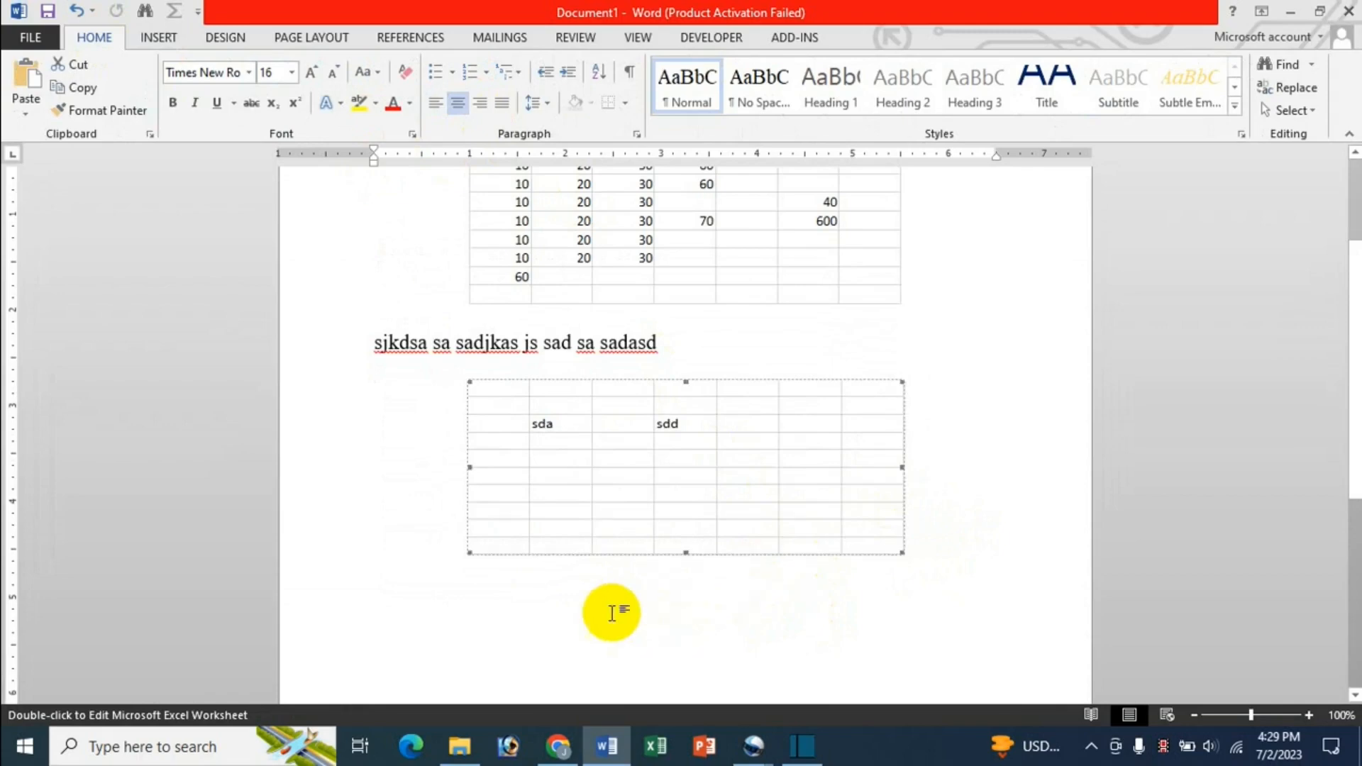
Step: Add a left-aligned paragraph below the second embedded sheet with the sample text kdfdfsdfsddsfds sd sdfsdf
click(963, 562)
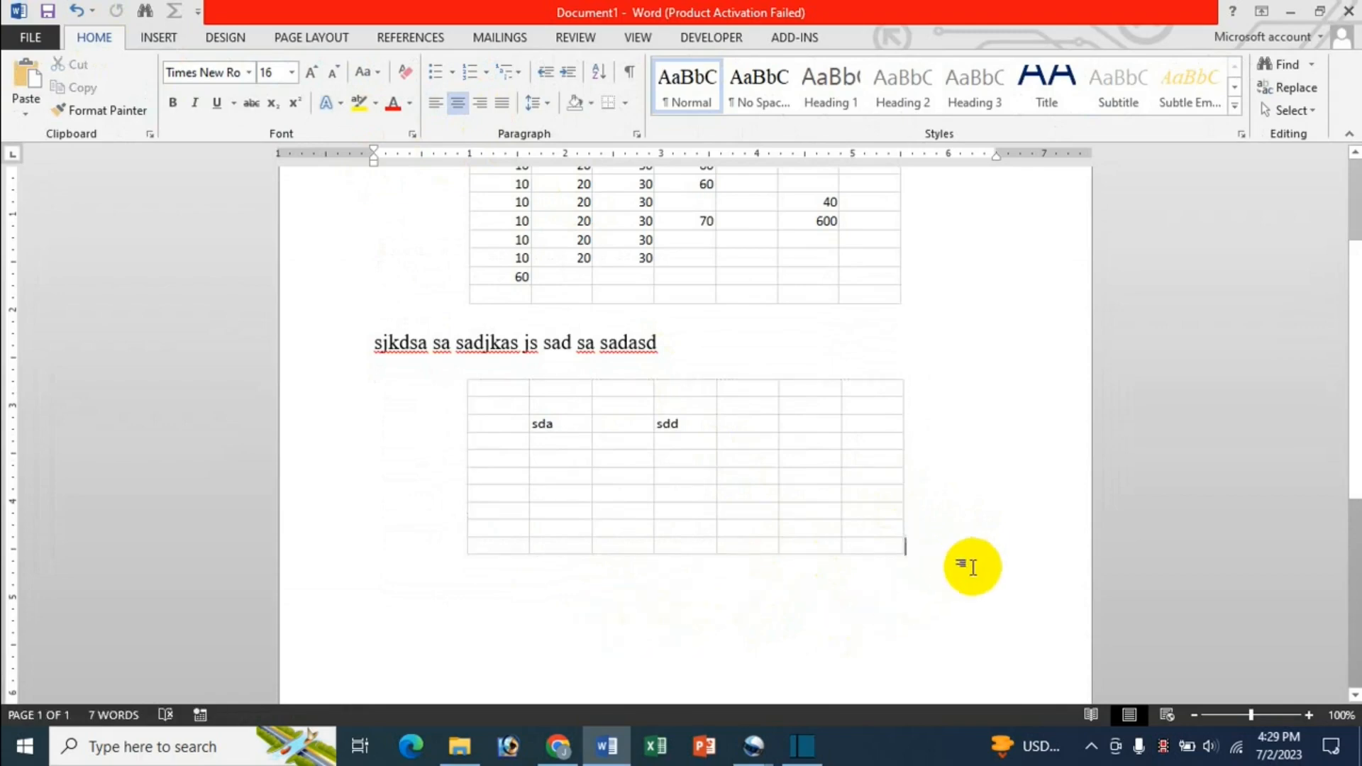
key(Return)
text(kdfdfsdfsd)
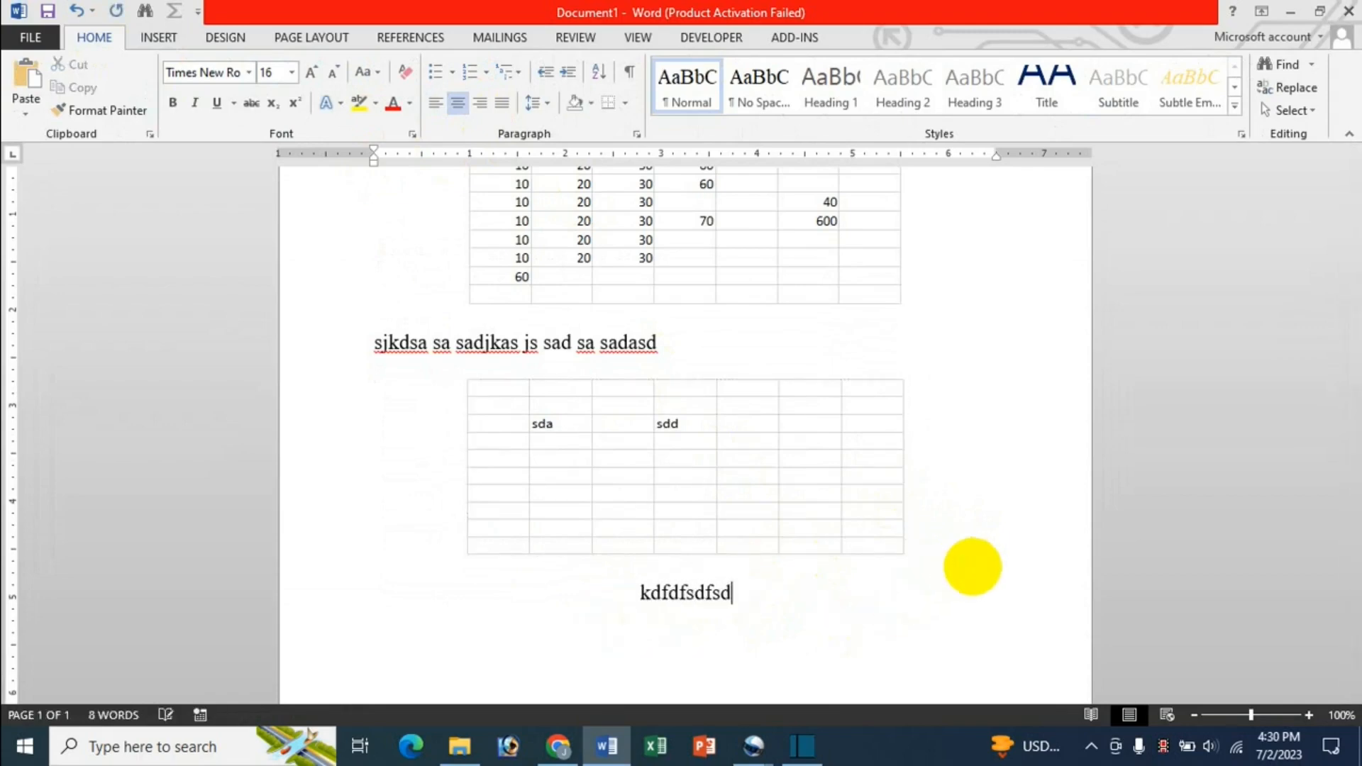
key(ctrl+l)
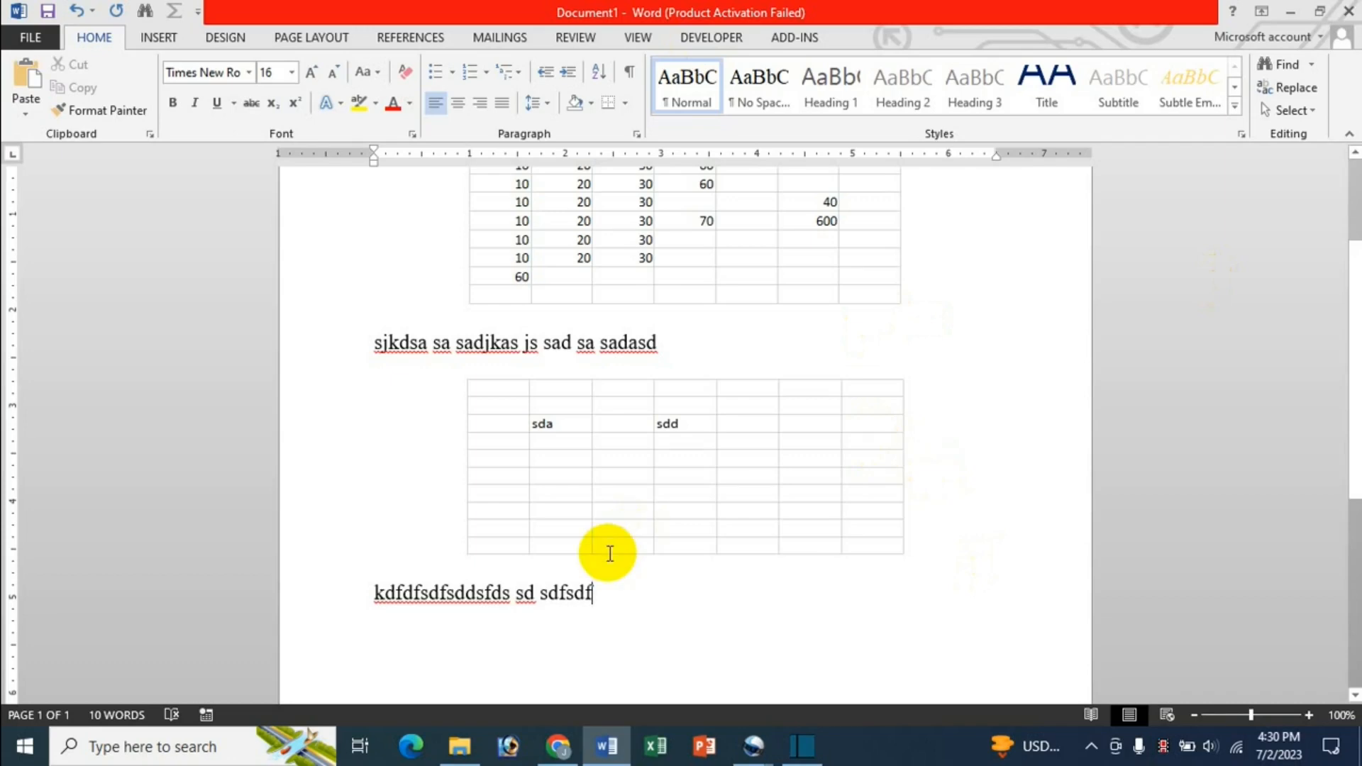
Step: Review both embedded sheets in the document, and switch to Chrome to view the JK Update Technology YouTube videos page
scroll(887, 568, up, 2)
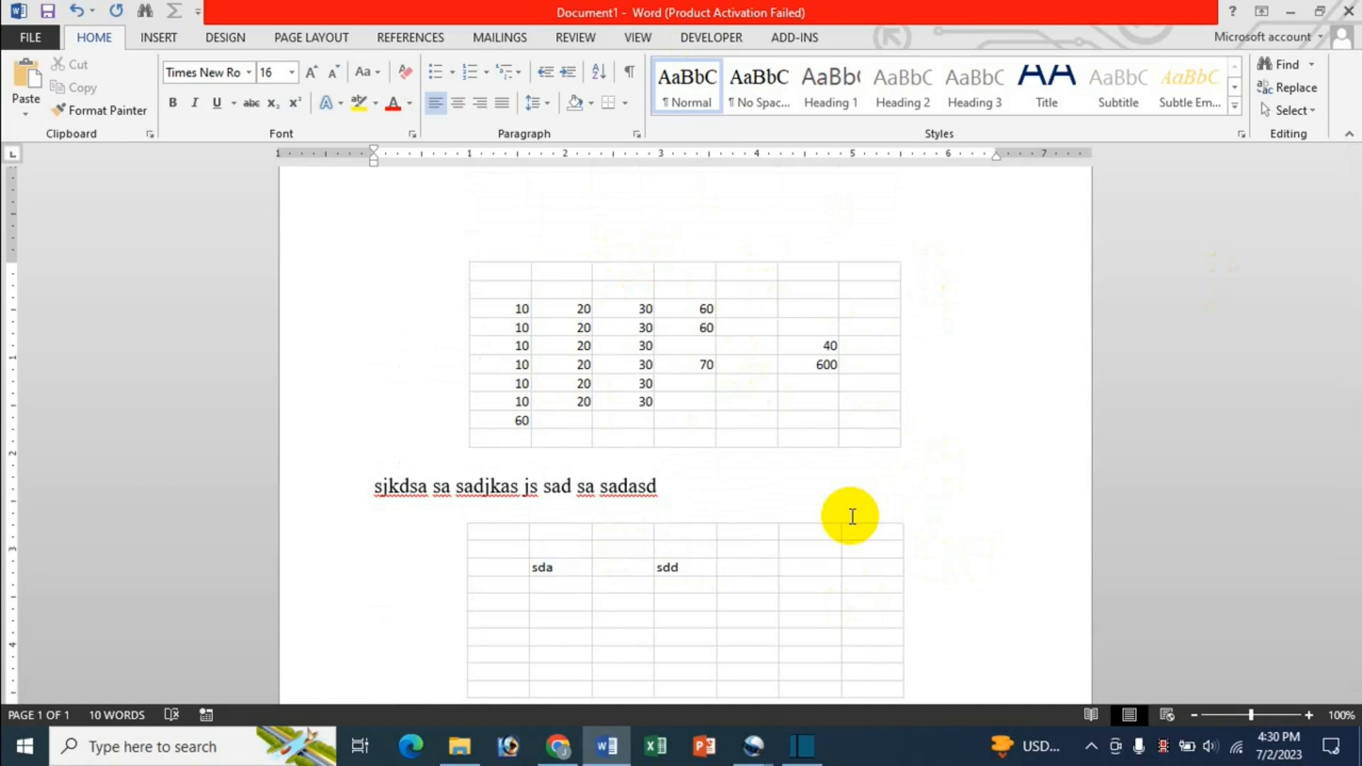
click(558, 745)
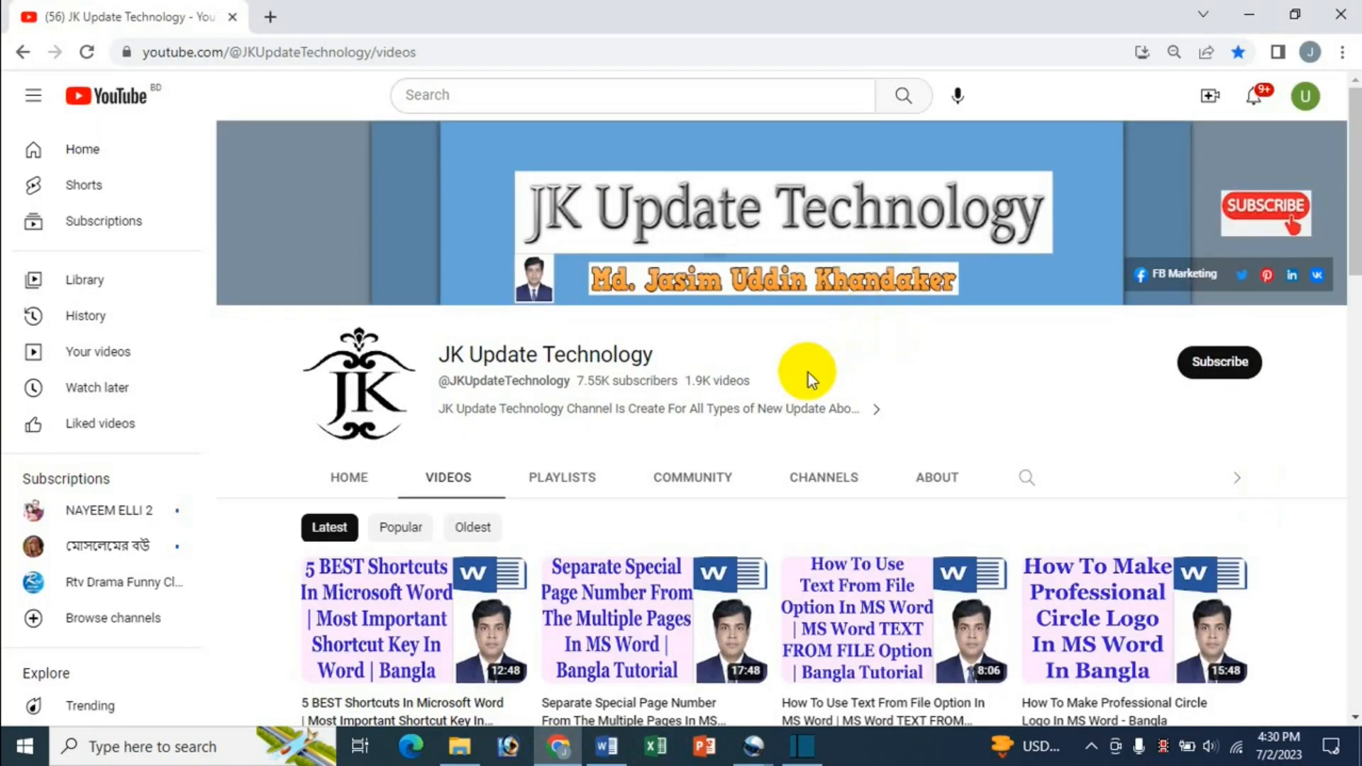